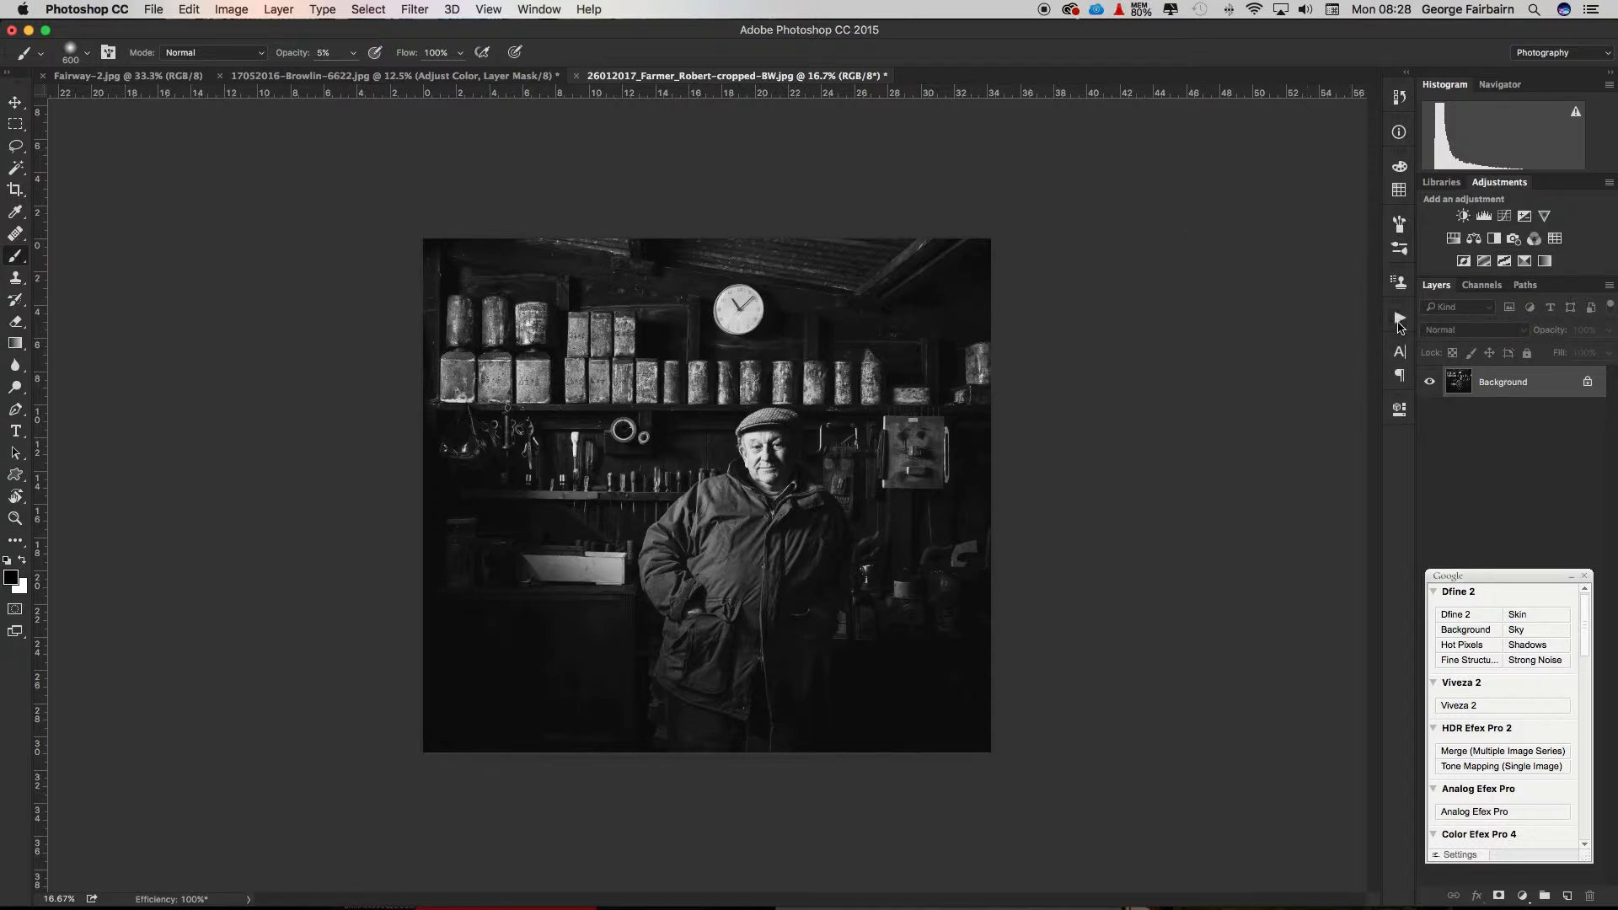
Show the Actions panel with the installed light glow and light leak actions.
{"action": "left_click", "coordinate": [1400, 318]}
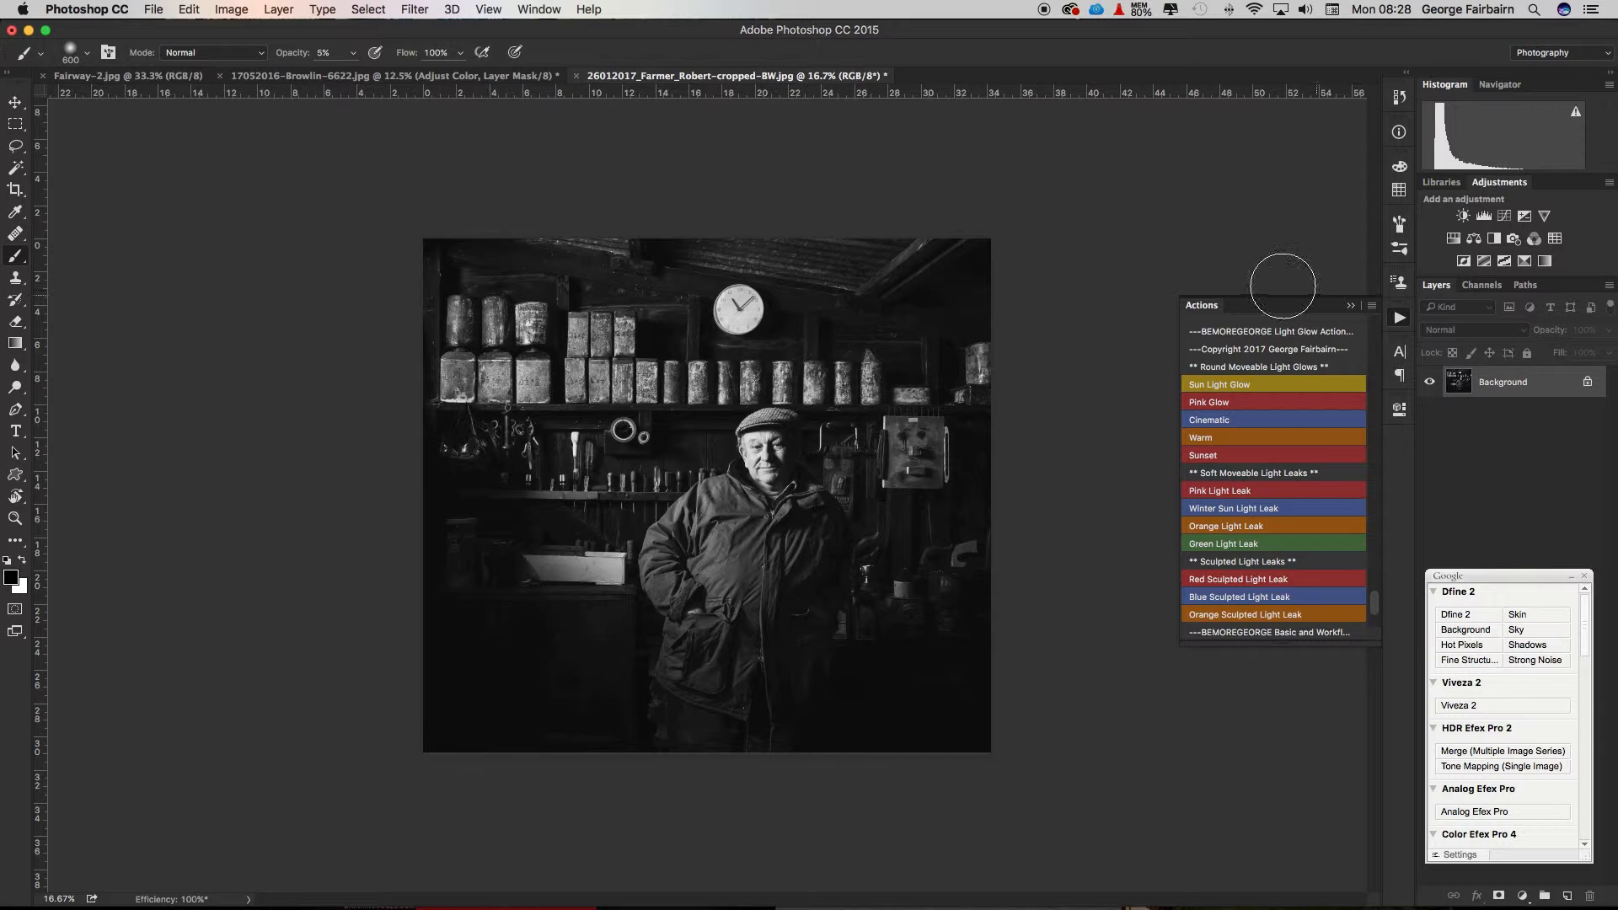
{"action": "left_click", "coordinate": [531, 10]}
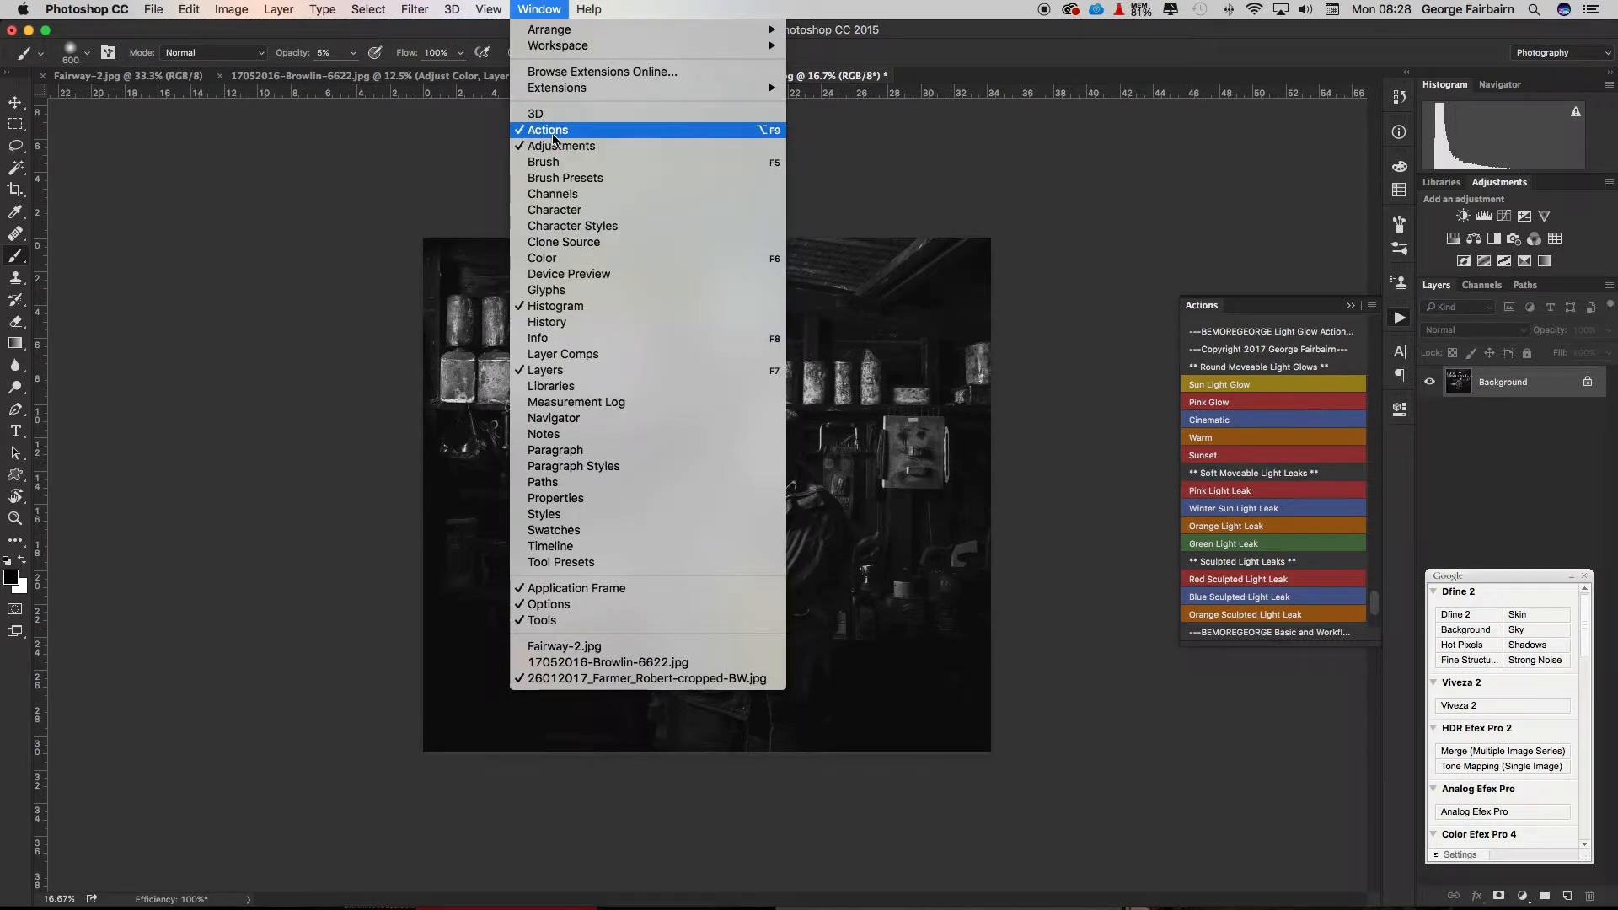
{"action": "left_click", "coordinate": [541, 5]}
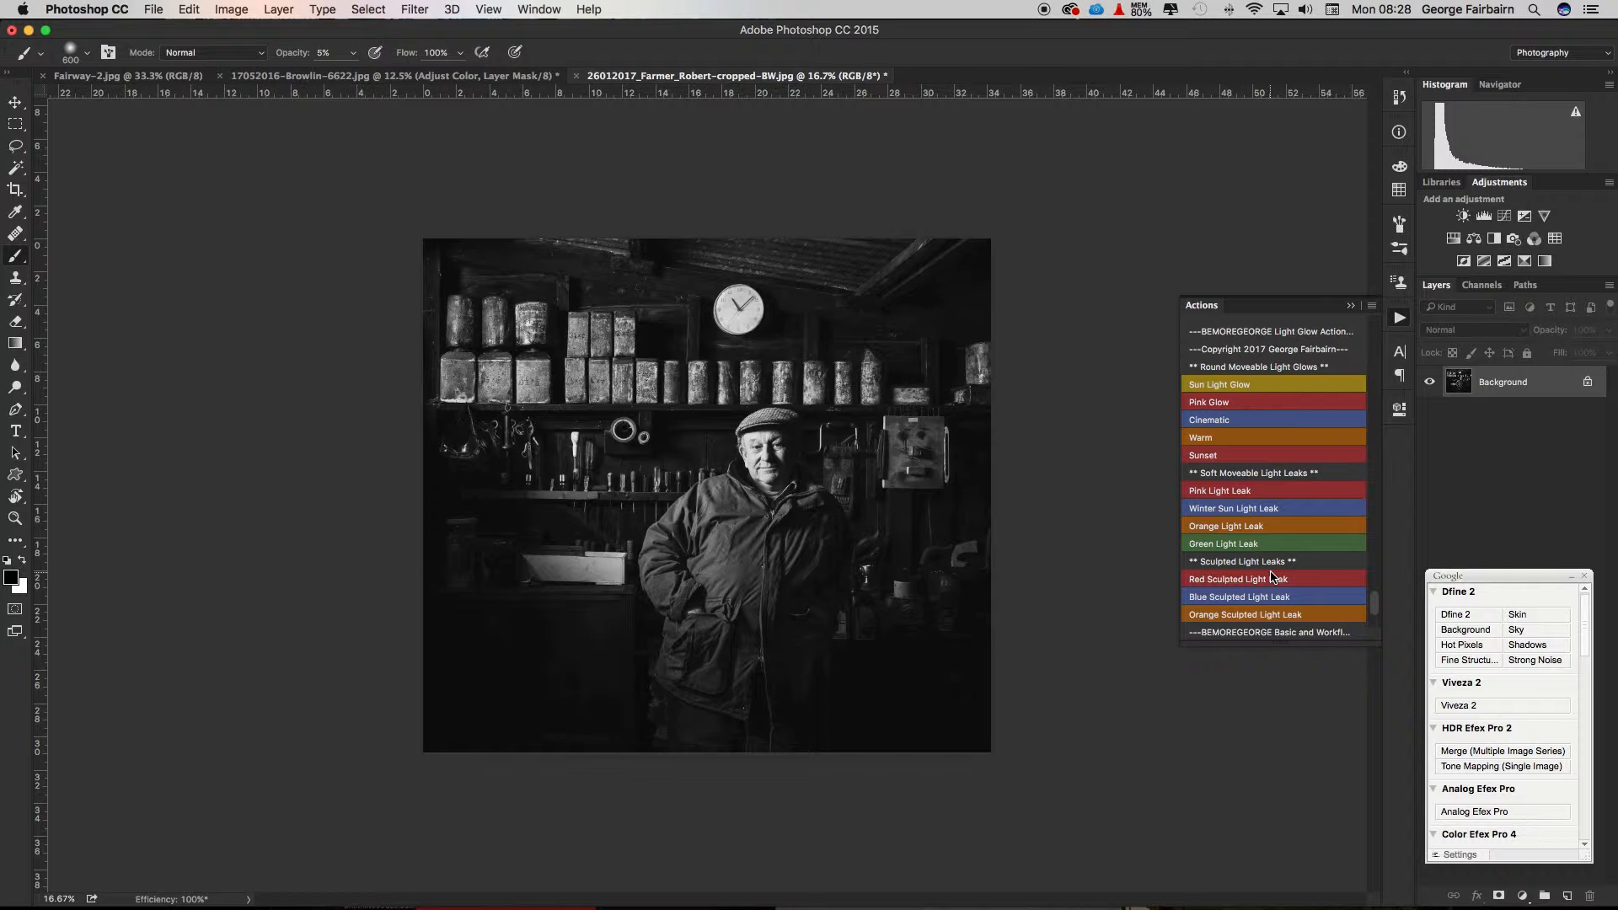
Open the file chooser for loading an action set and cancel it.
{"action": "left_click", "coordinate": [1373, 309]}
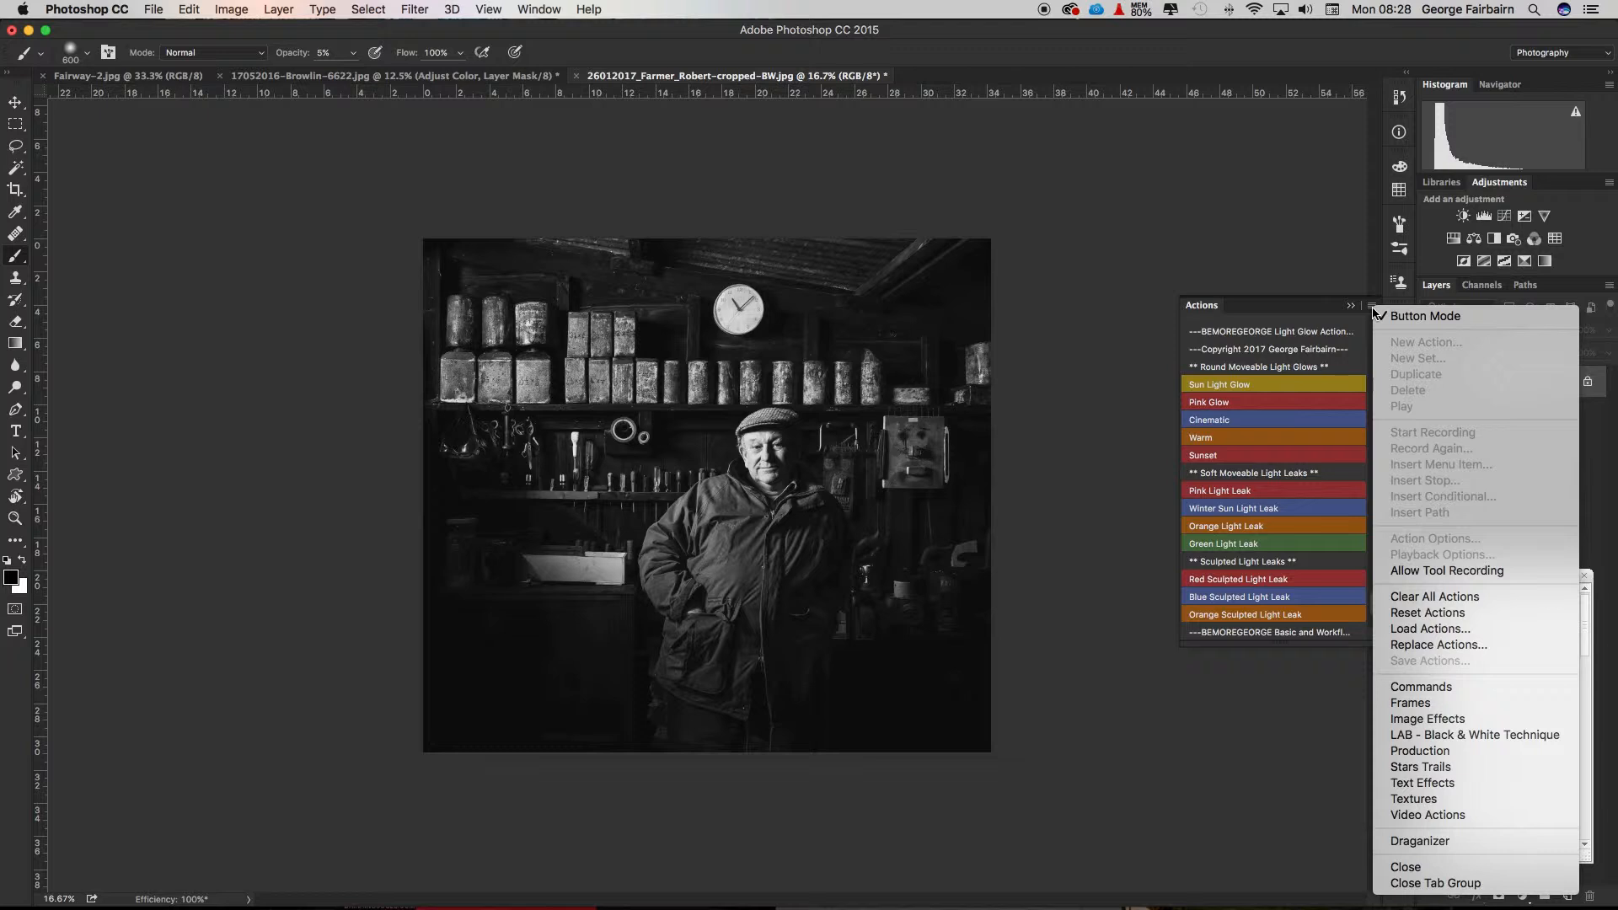
{"action": "left_click", "coordinate": [1409, 631]}
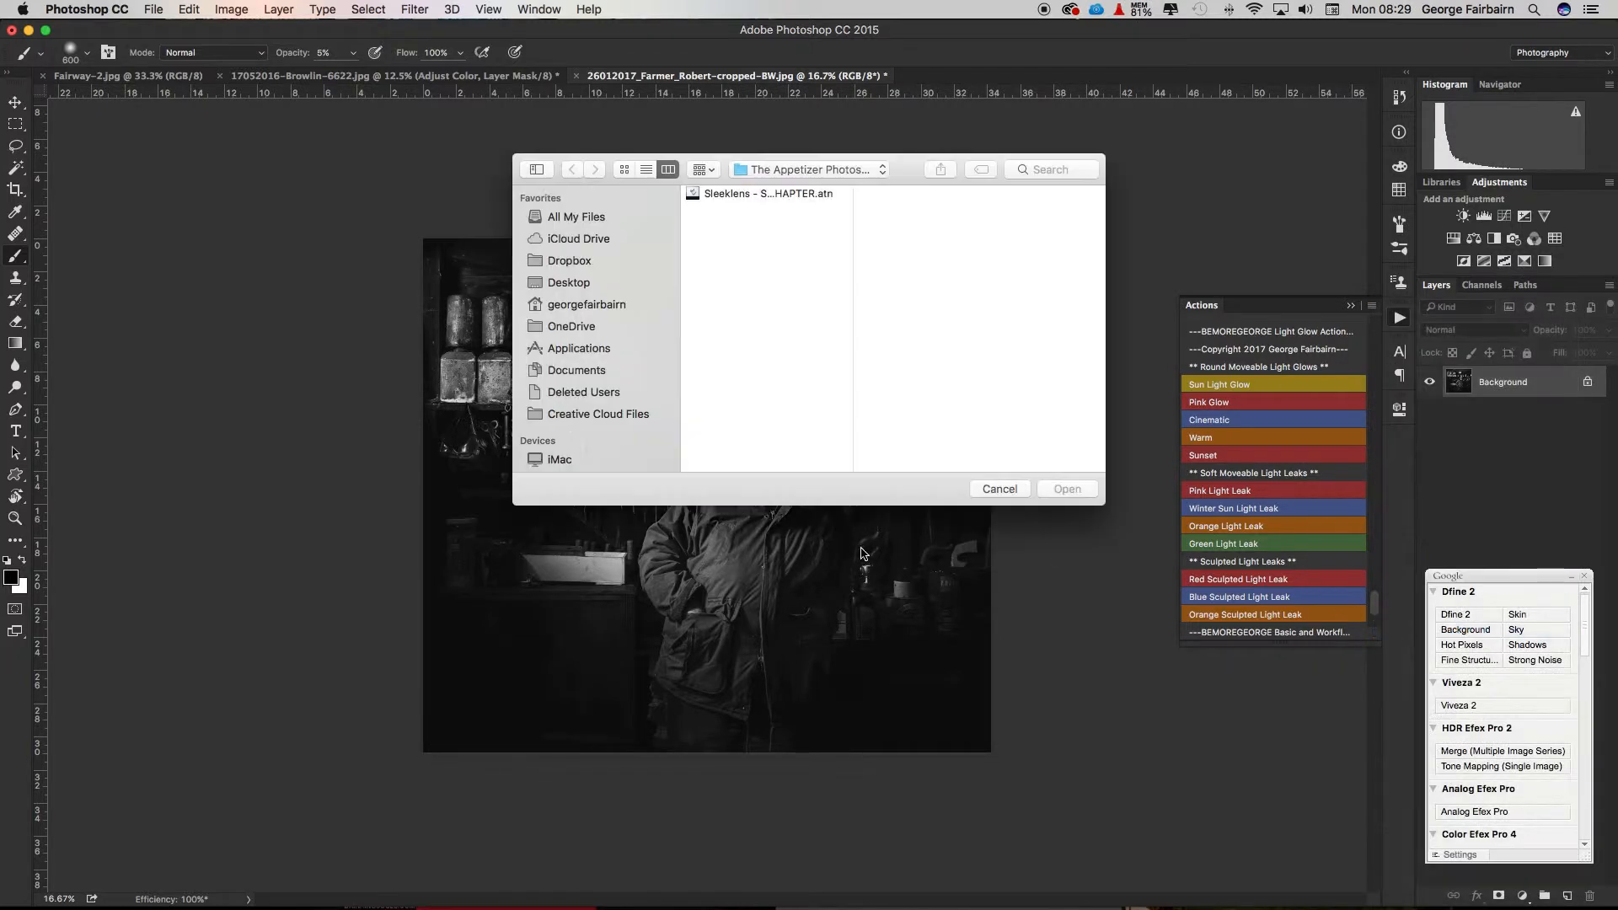
{"action": "left_click", "coordinate": [1001, 489]}
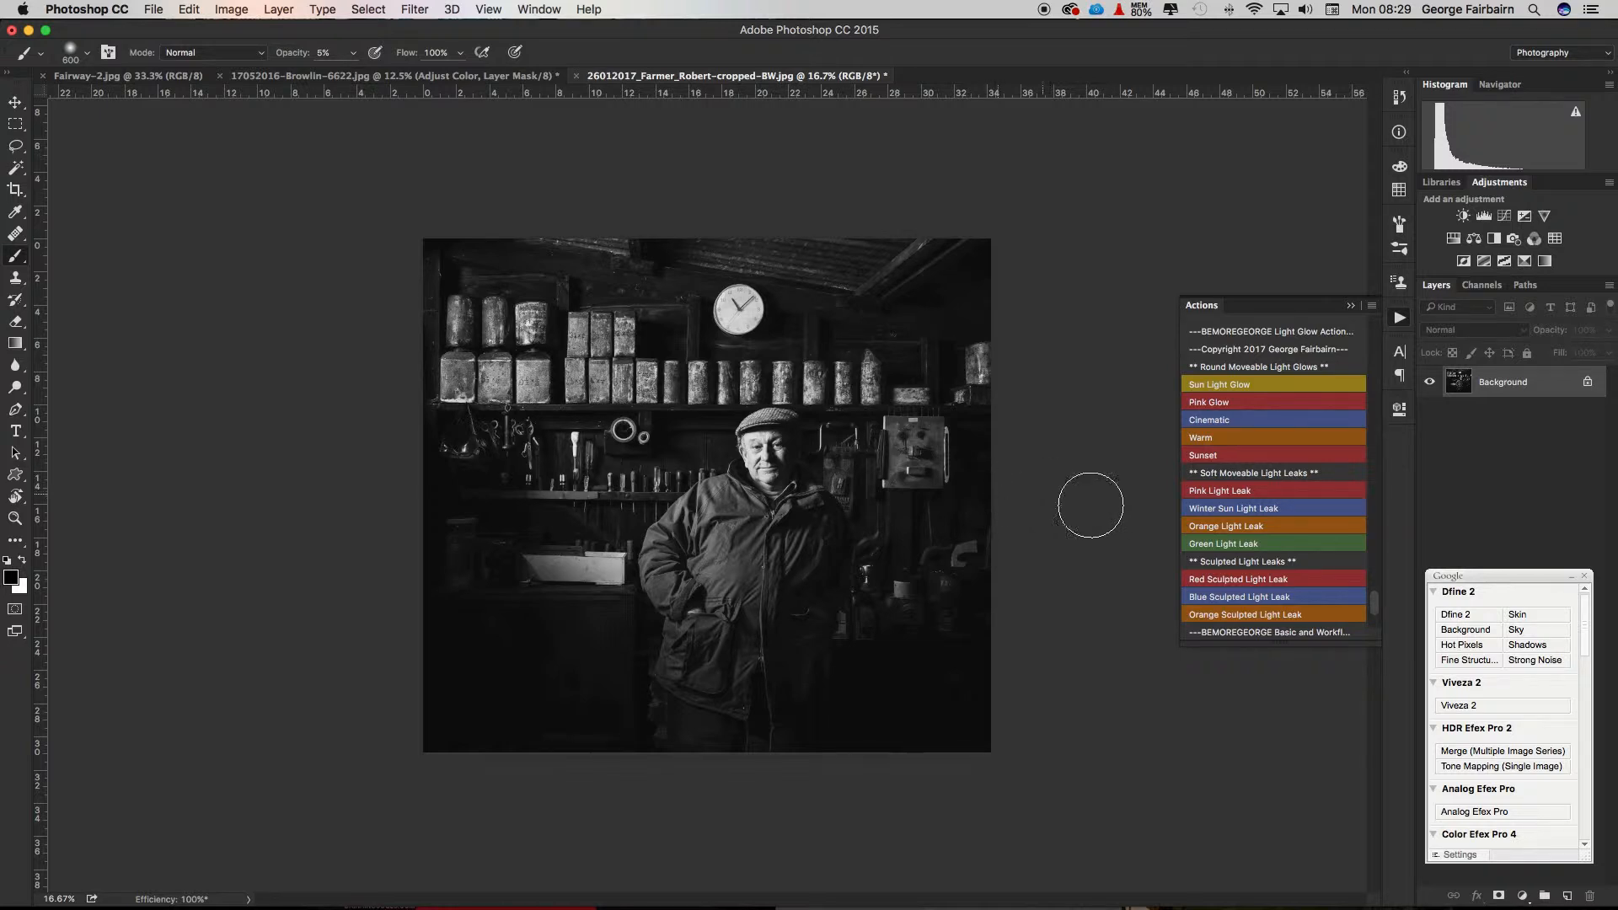
Turn off Button Mode for the Actions panel to see the editable action list, and turn it back on.
{"action": "scroll", "coordinate": [1264, 516], "scroll_direction": "down", "scroll_amount": 5}
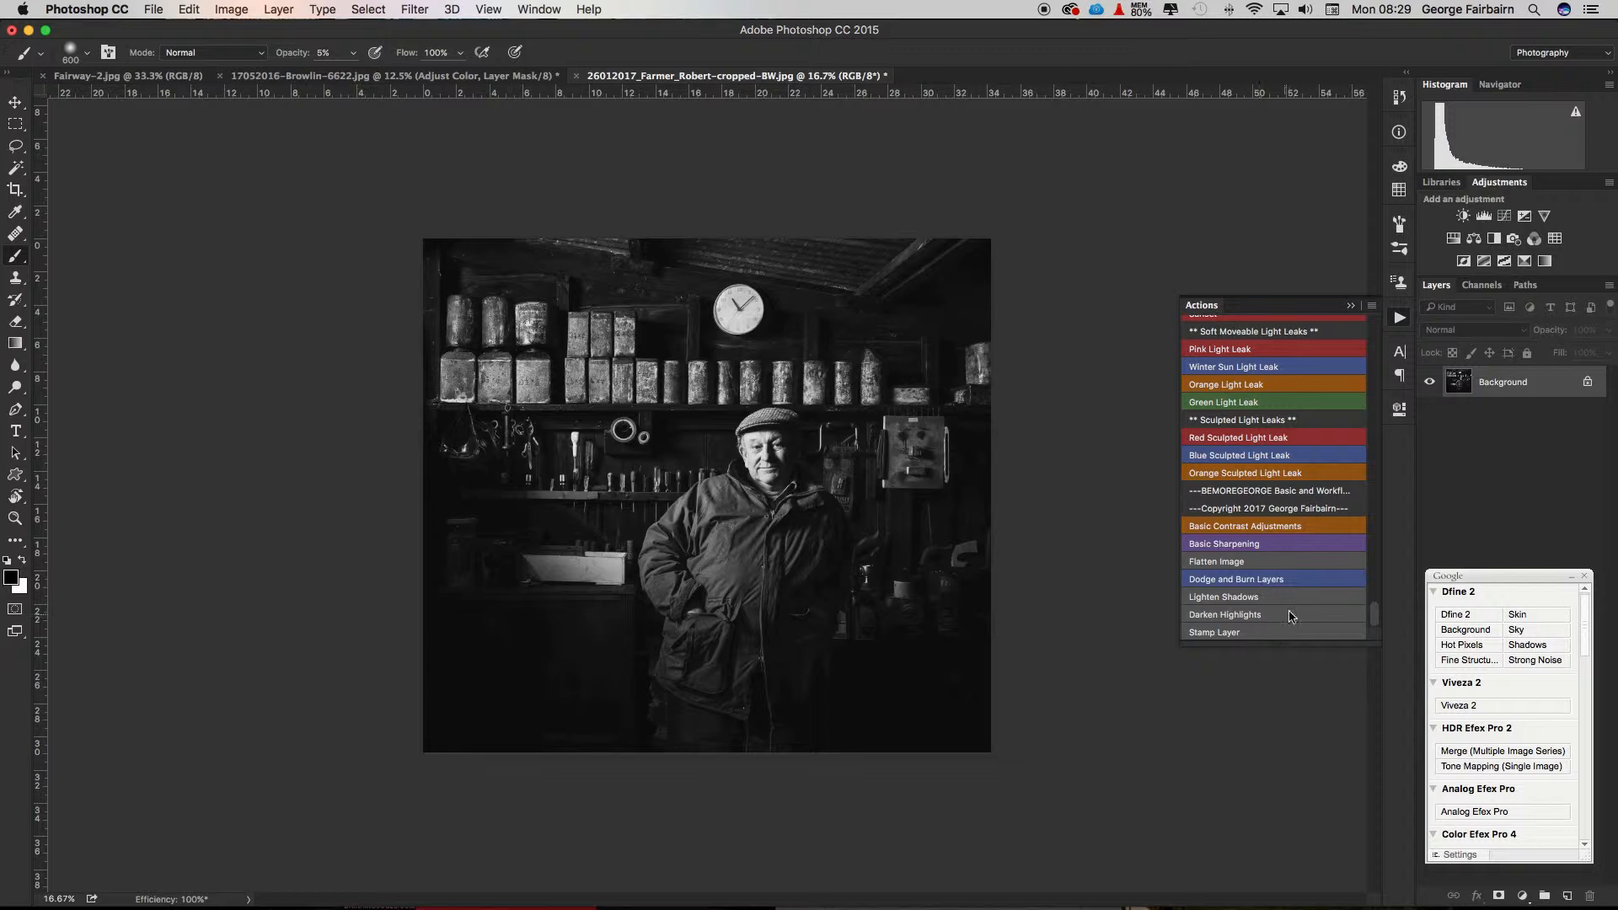
{"action": "scroll", "coordinate": [1284, 618], "scroll_direction": "up", "scroll_amount": 8}
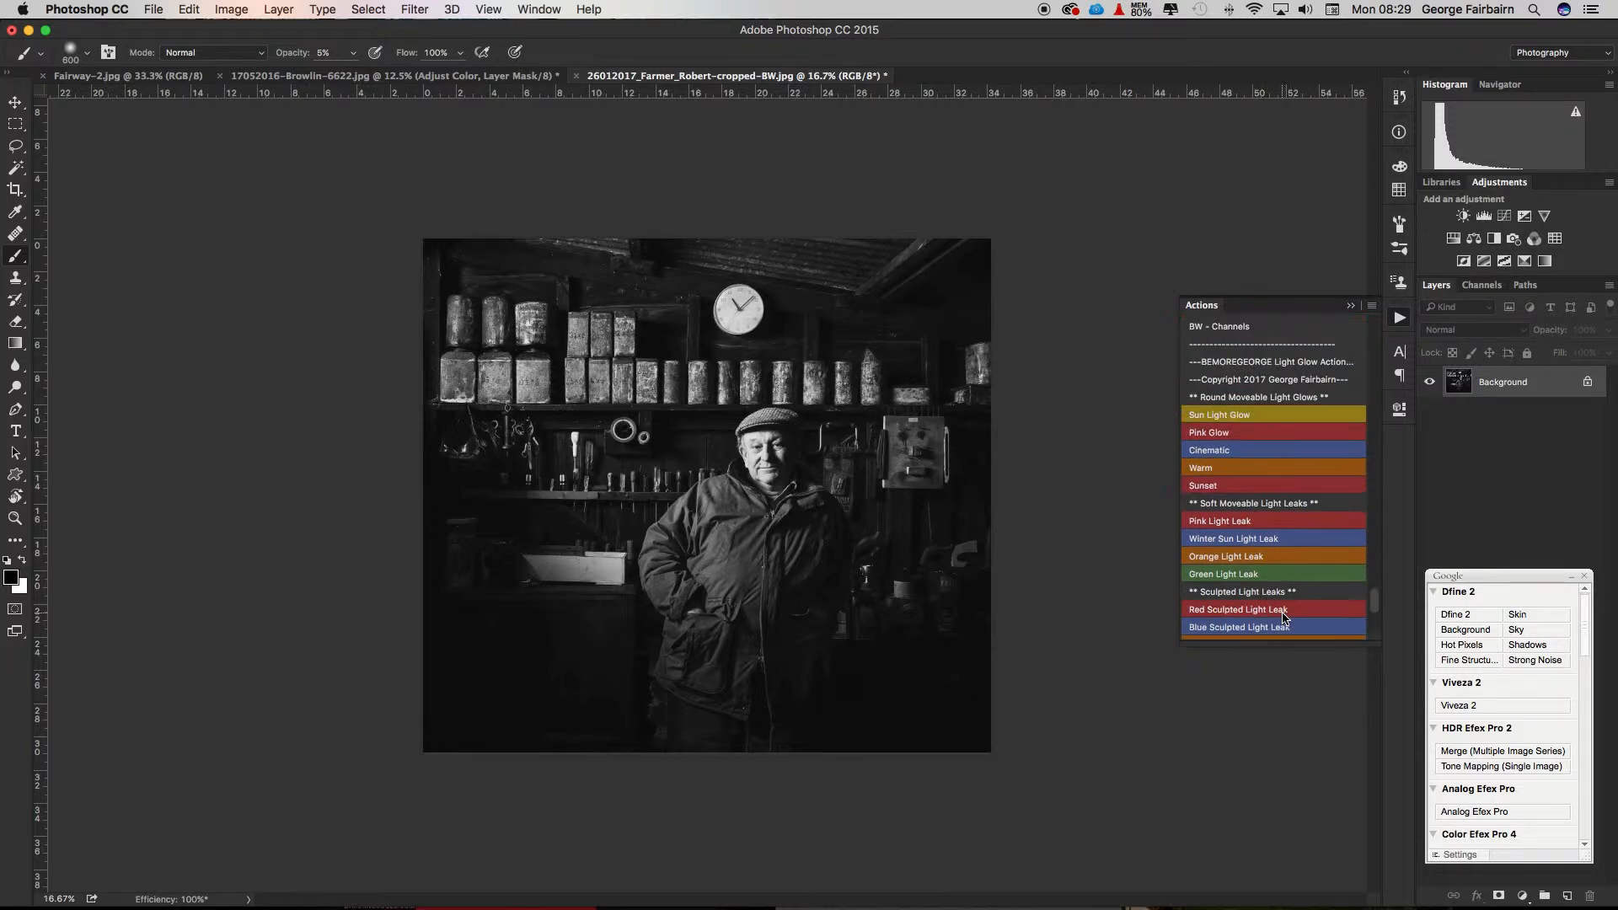
{"action": "left_click", "coordinate": [1373, 307]}
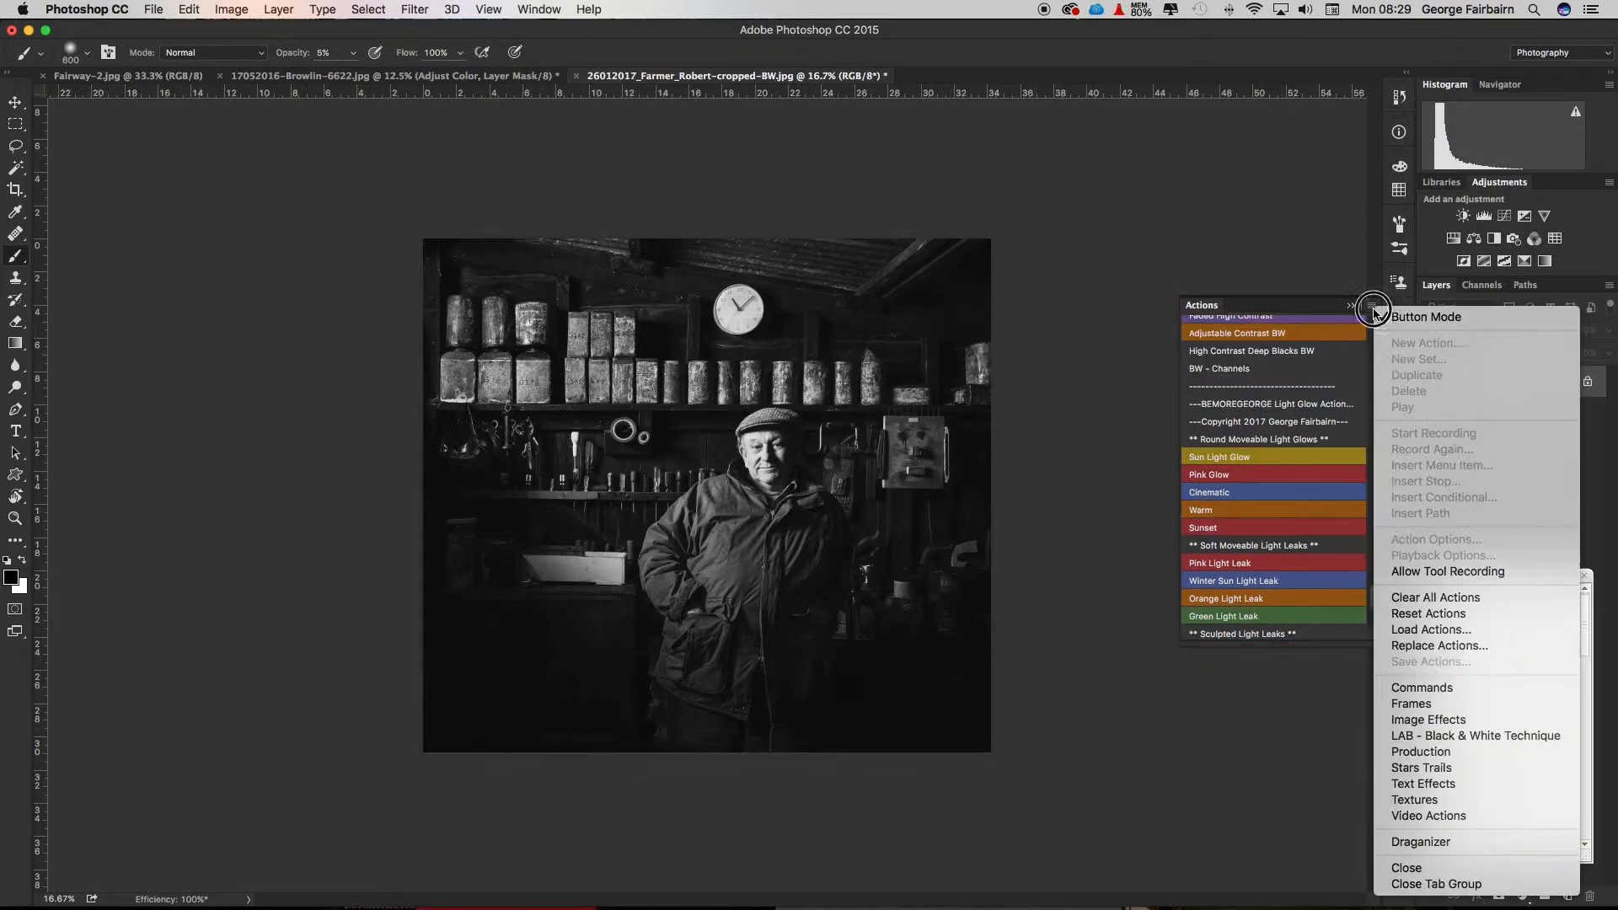
{"action": "left_click", "coordinate": [1418, 318]}
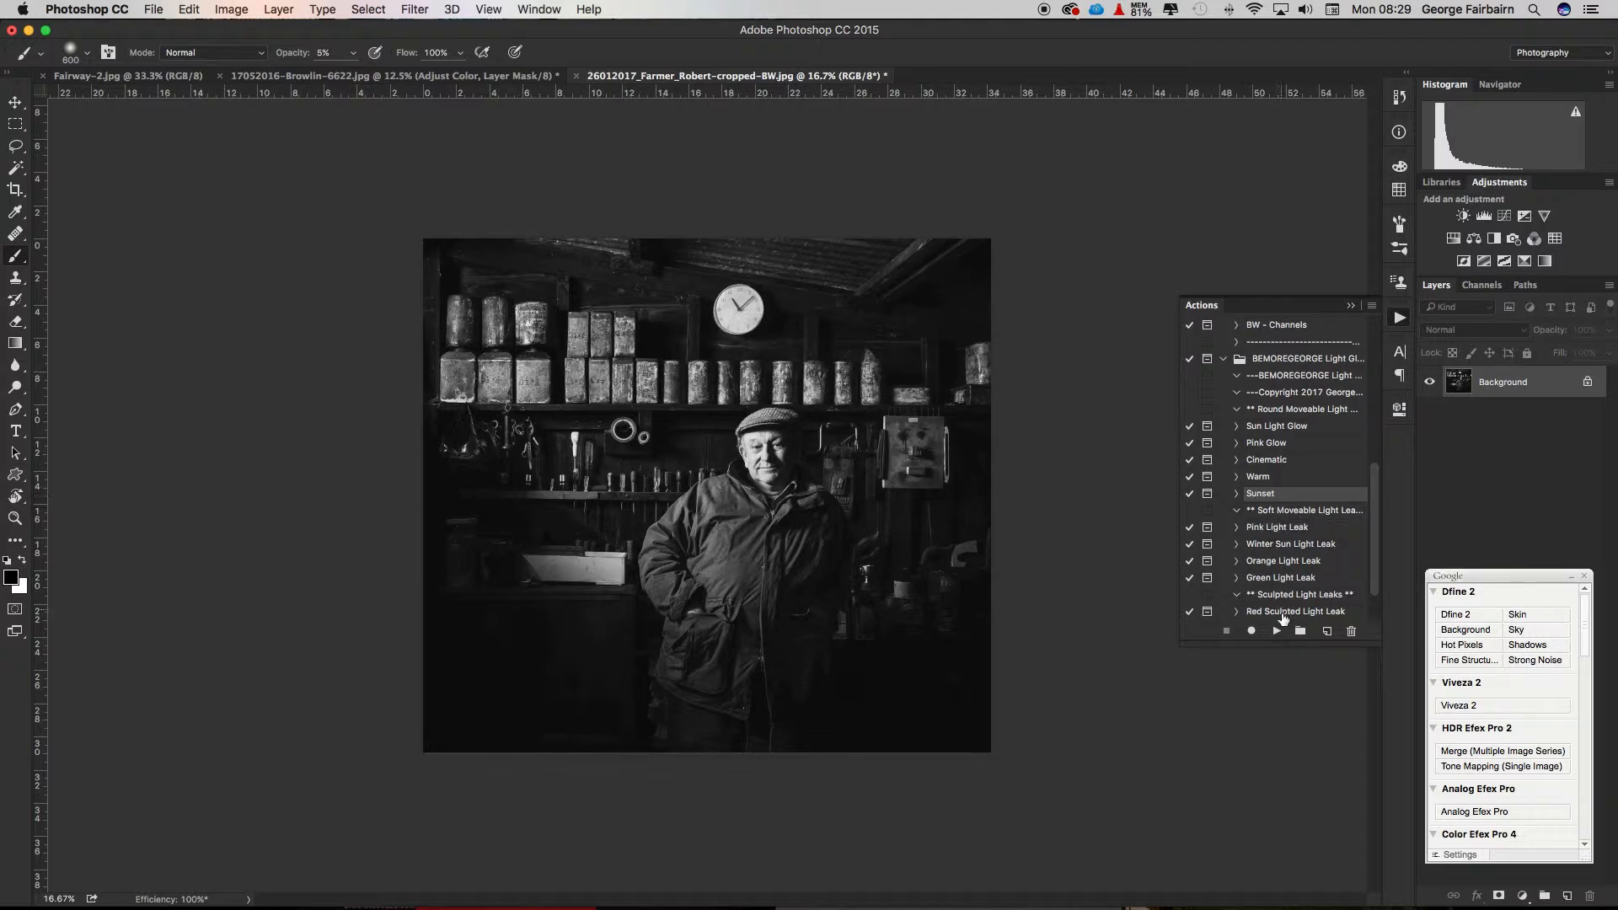
{"action": "left_click", "coordinate": [1372, 306]}
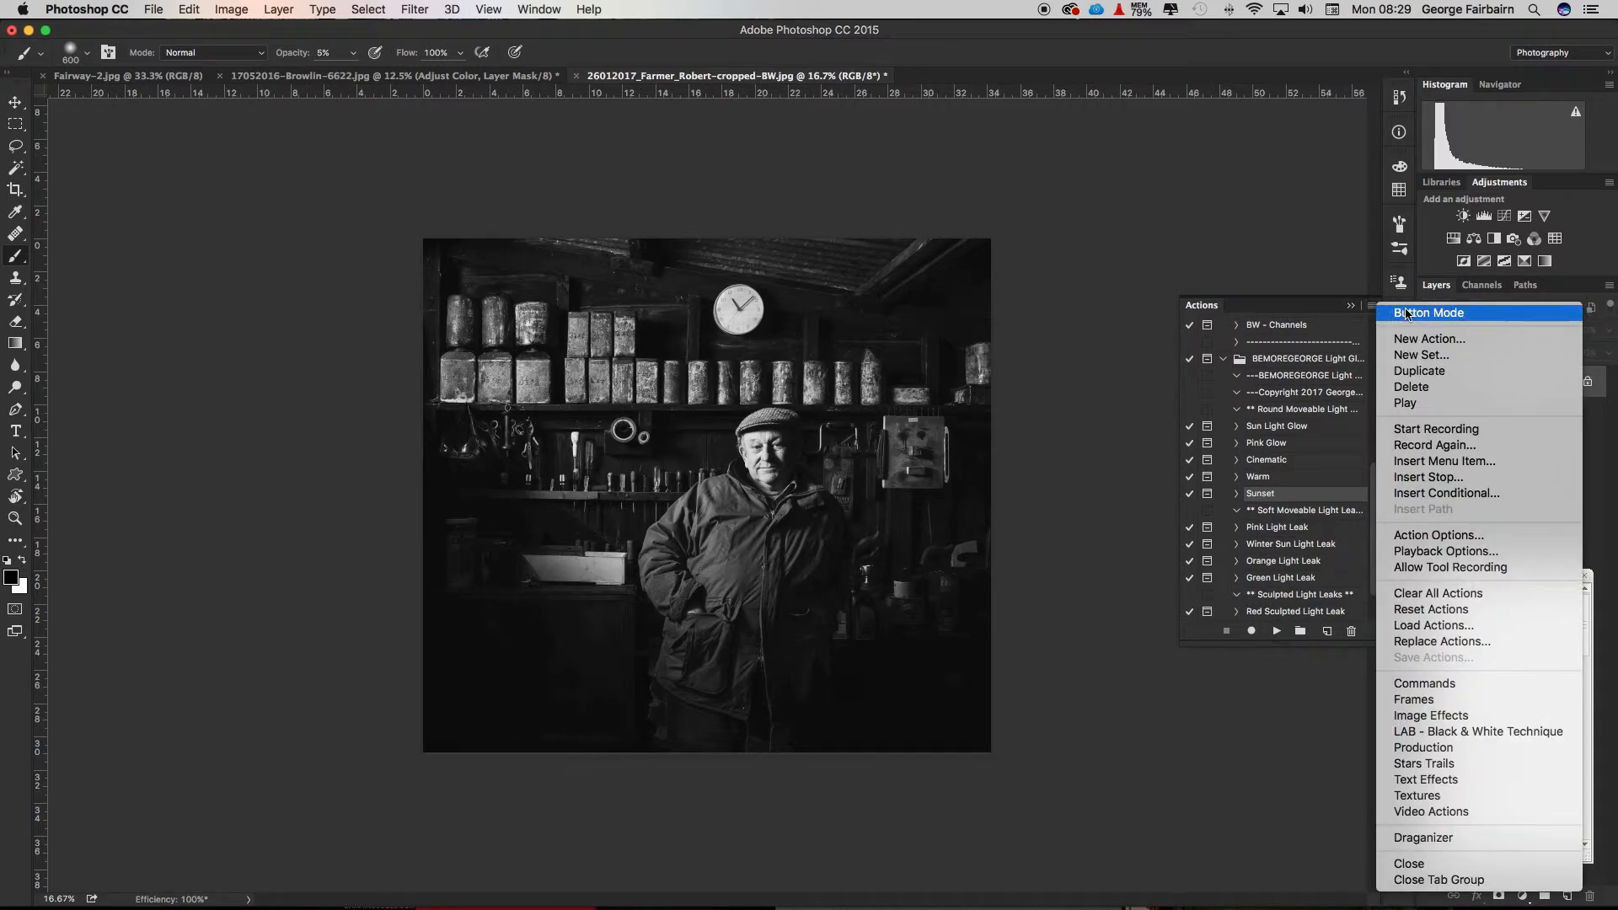
{"action": "left_click", "coordinate": [1406, 313]}
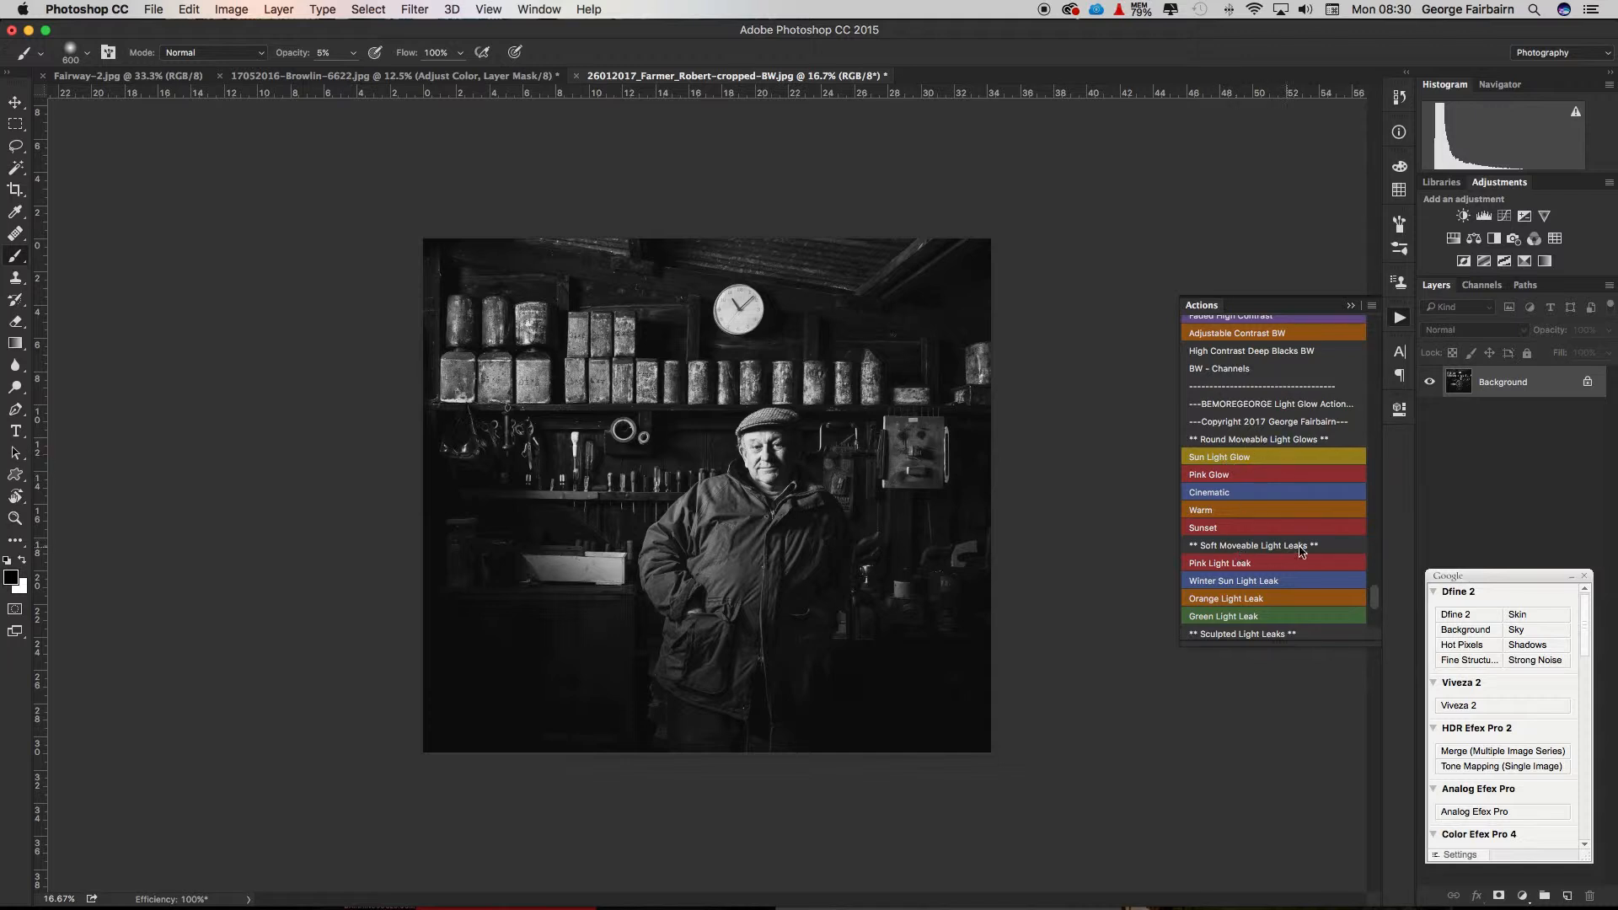
Run the Sun Light Glow action on the black-and-white farmer photo and let it finish.
{"action": "scroll", "coordinate": [1245, 622], "scroll_direction": "down", "scroll_amount": 2}
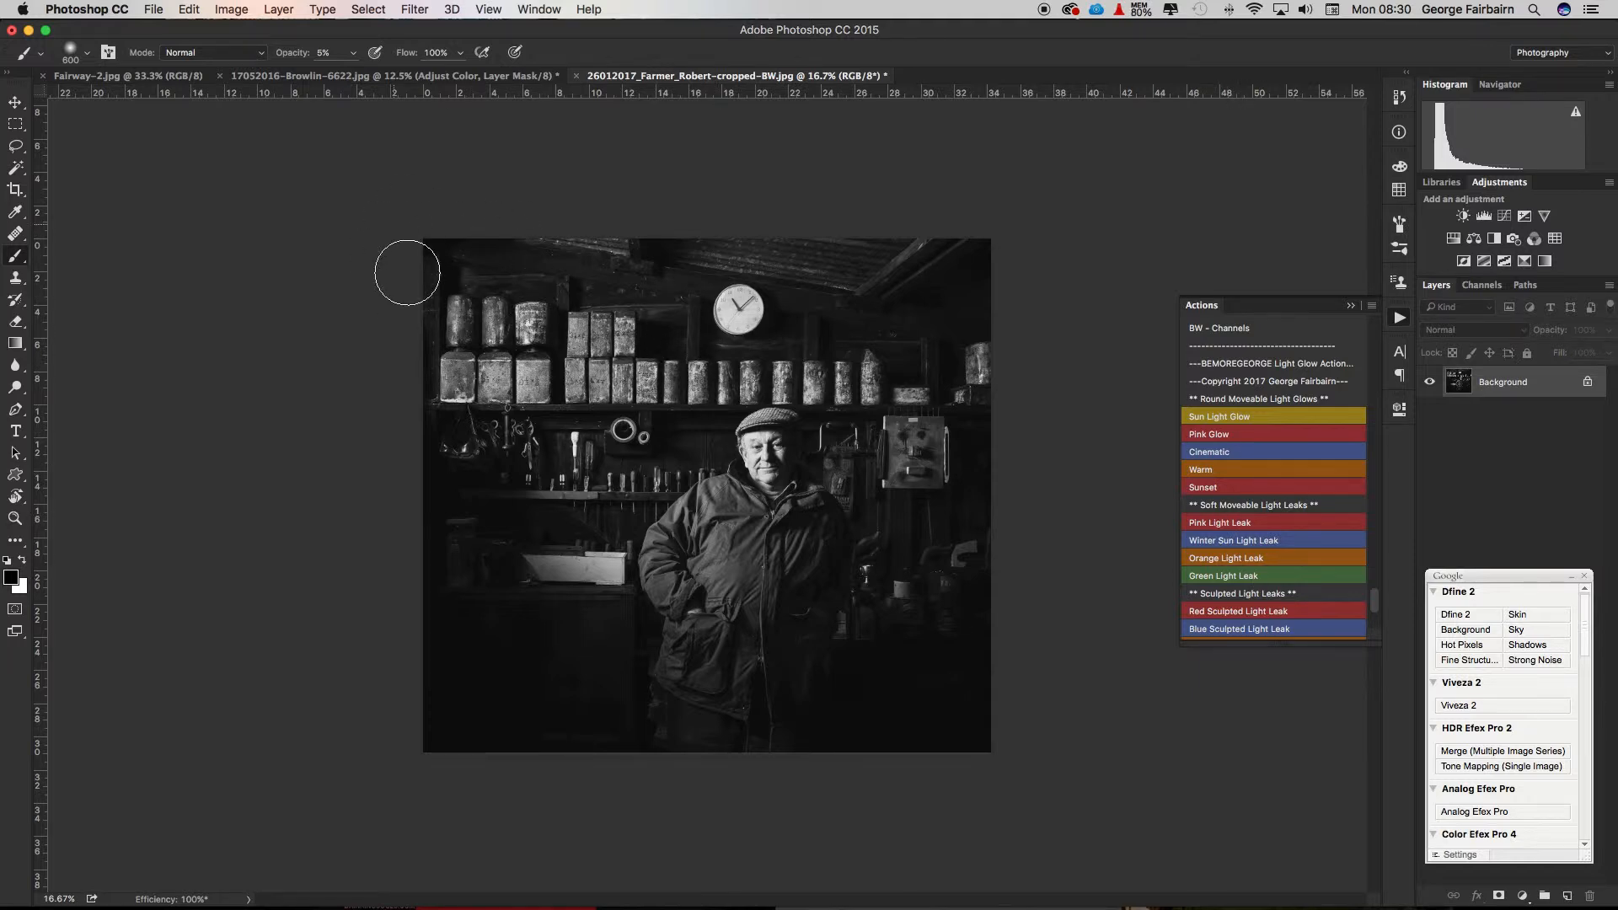
{"action": "left_click", "coordinate": [1255, 416]}
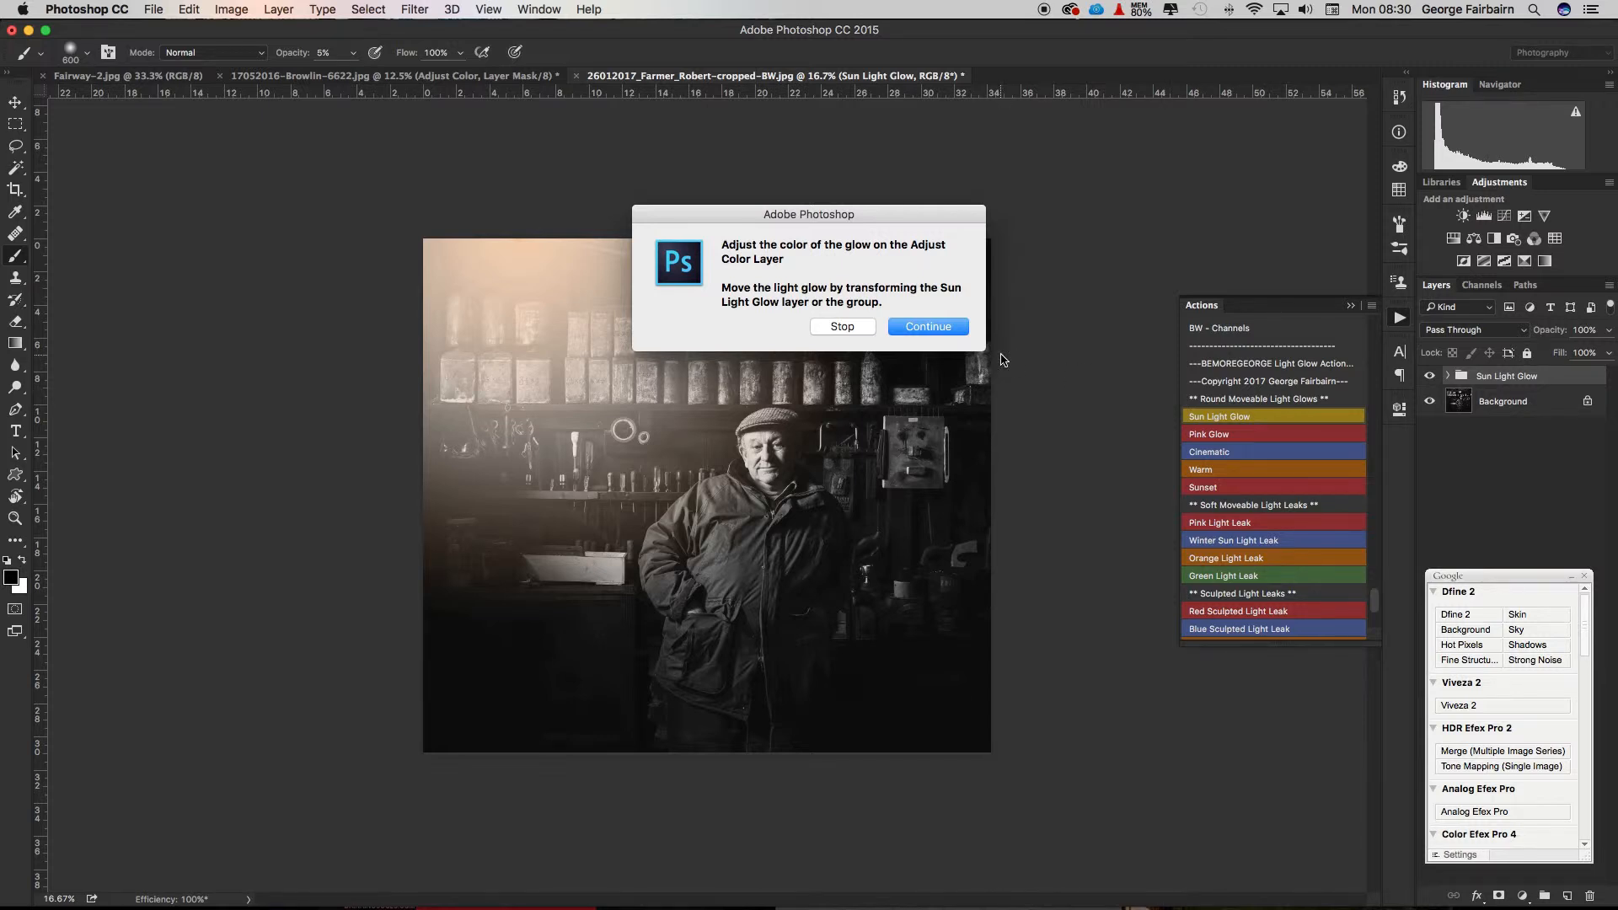
{"action": "left_click", "coordinate": [942, 326]}
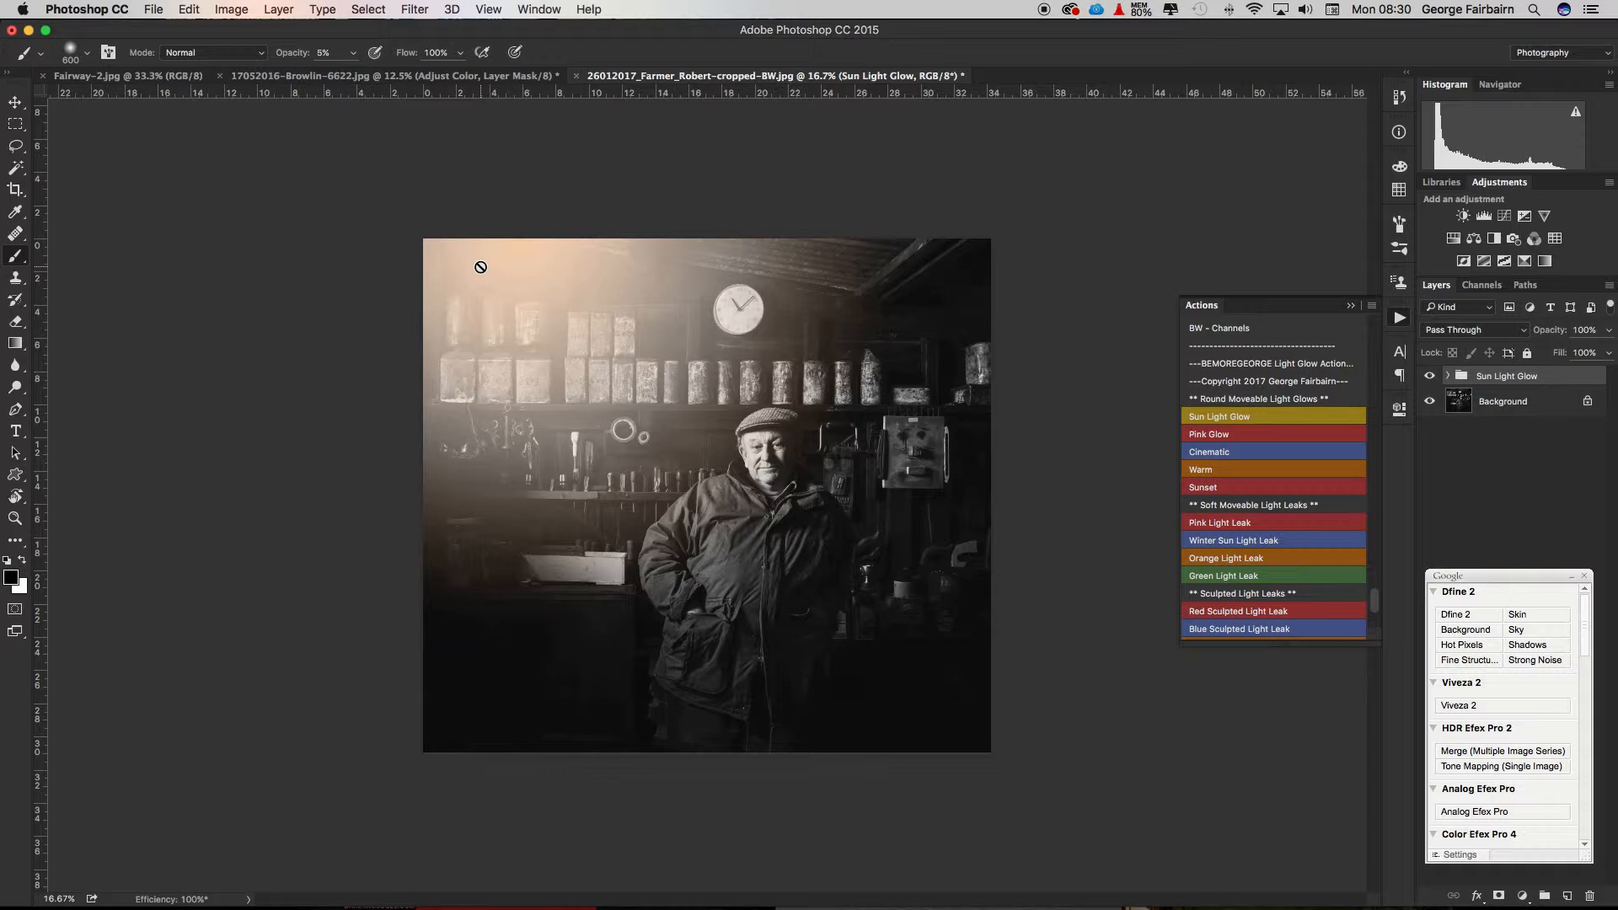
Set the saturation to 0 on the Adjust Color layer inside the Sun Light Glow group.
{"action": "left_click", "coordinate": [1446, 377]}
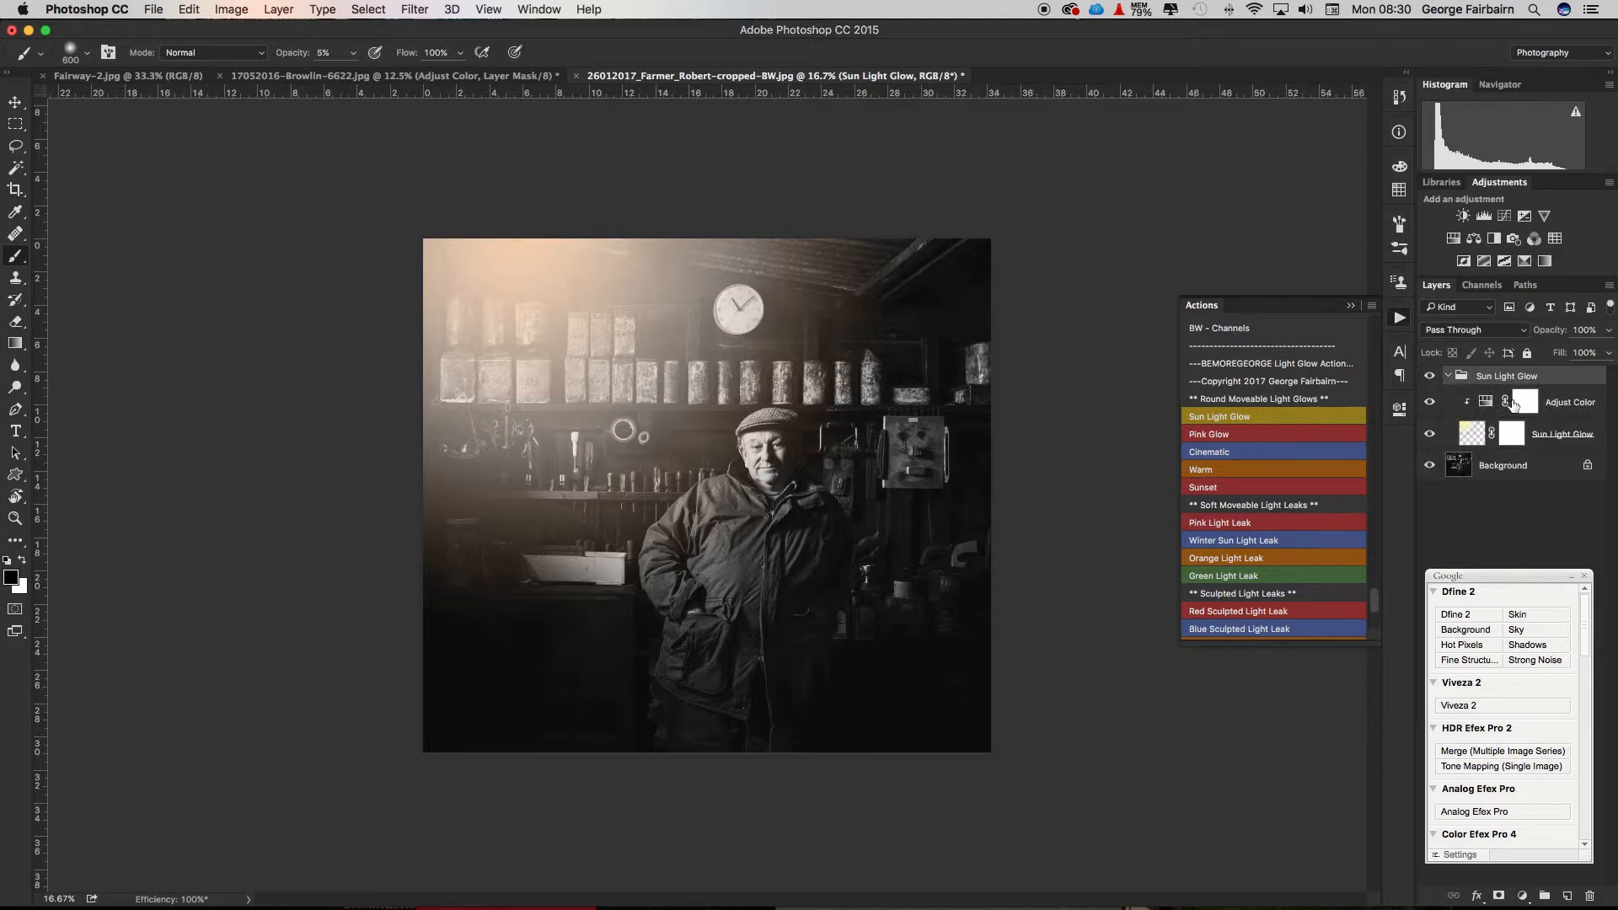
{"action": "left_click", "coordinate": [1483, 405]}
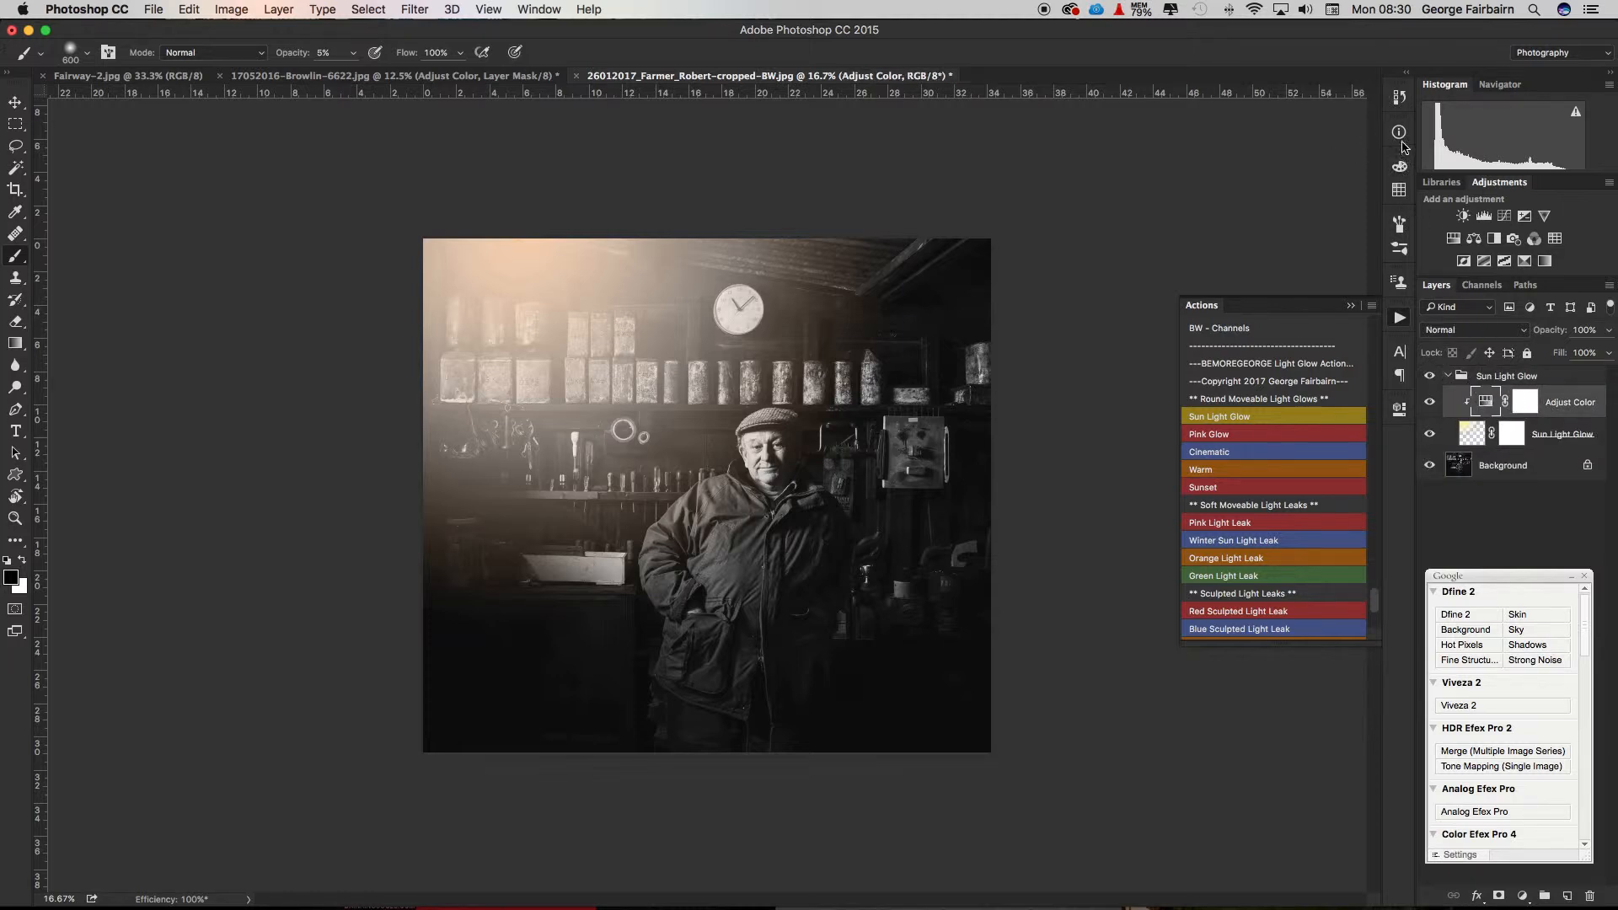
{"action": "left_click", "coordinate": [1397, 410]}
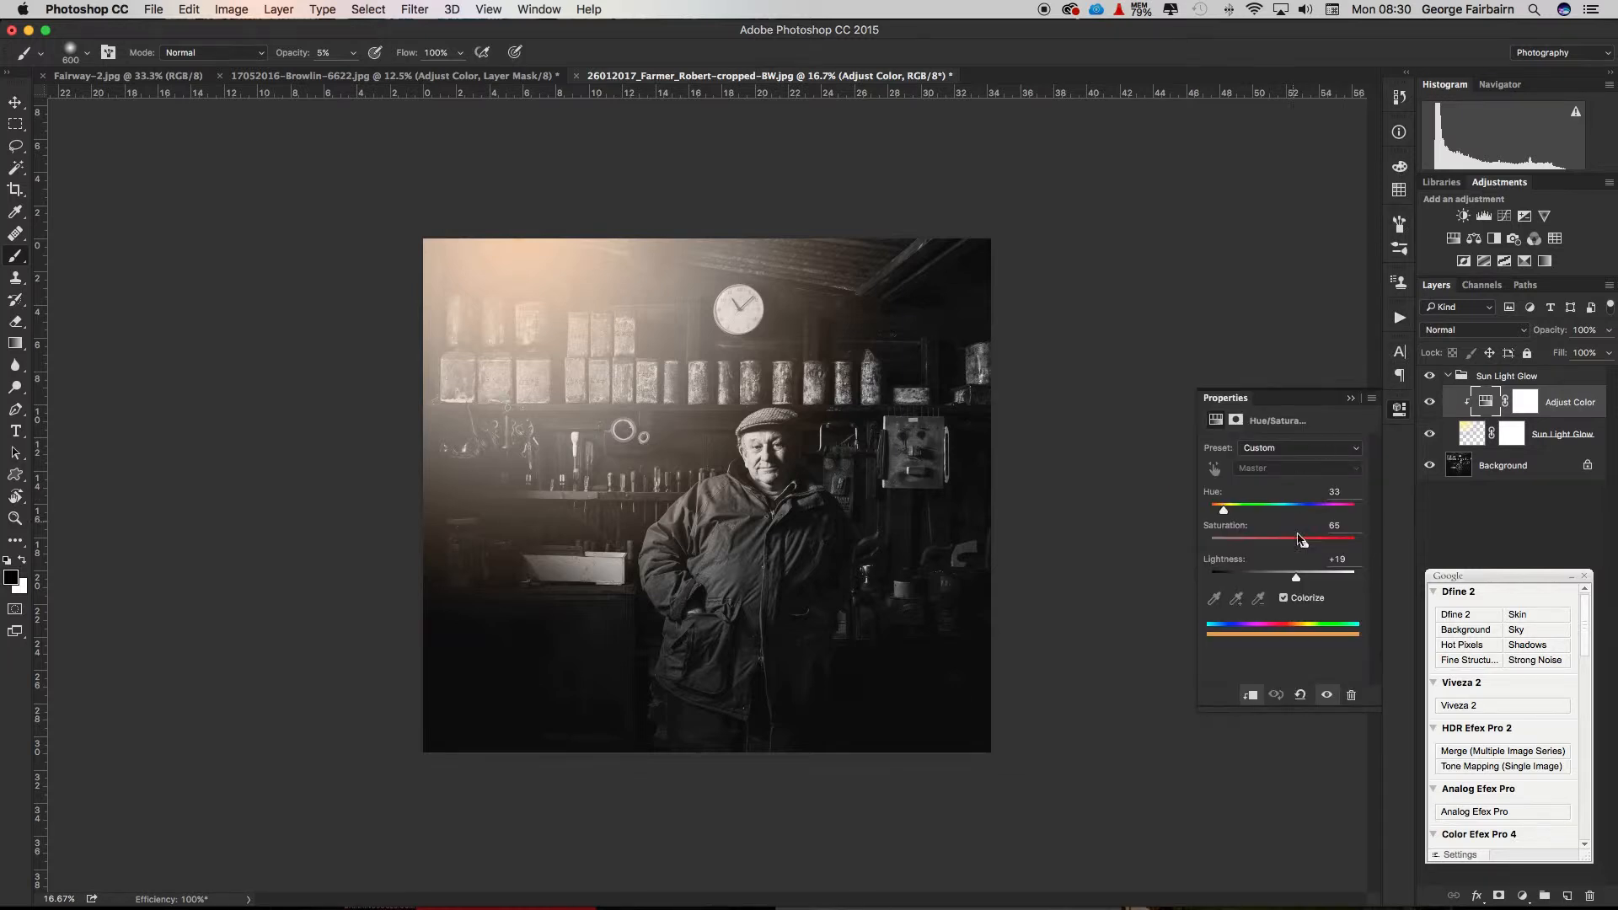
{"action": "left_click_drag", "start_coordinate": [1297, 543], "coordinate": [1197, 545]}
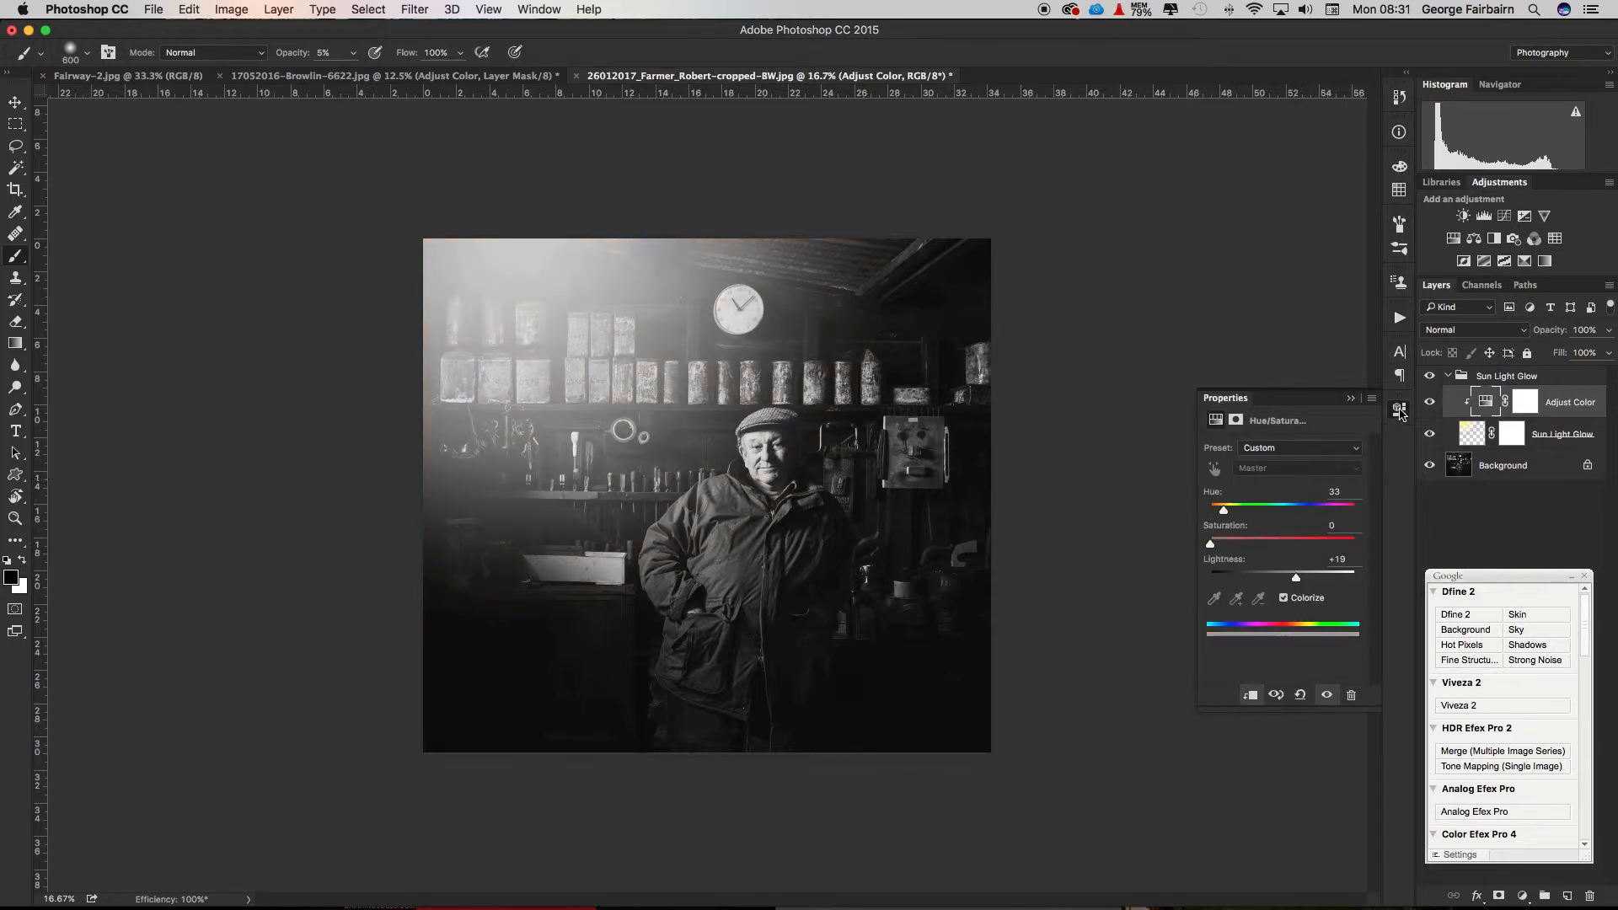
{"action": "left_click", "coordinate": [1399, 410]}
Collapse the Sun Light Glow group and transform it to shift the glow further toward the photo's left edge.
{"action": "left_click", "coordinate": [1448, 376]}
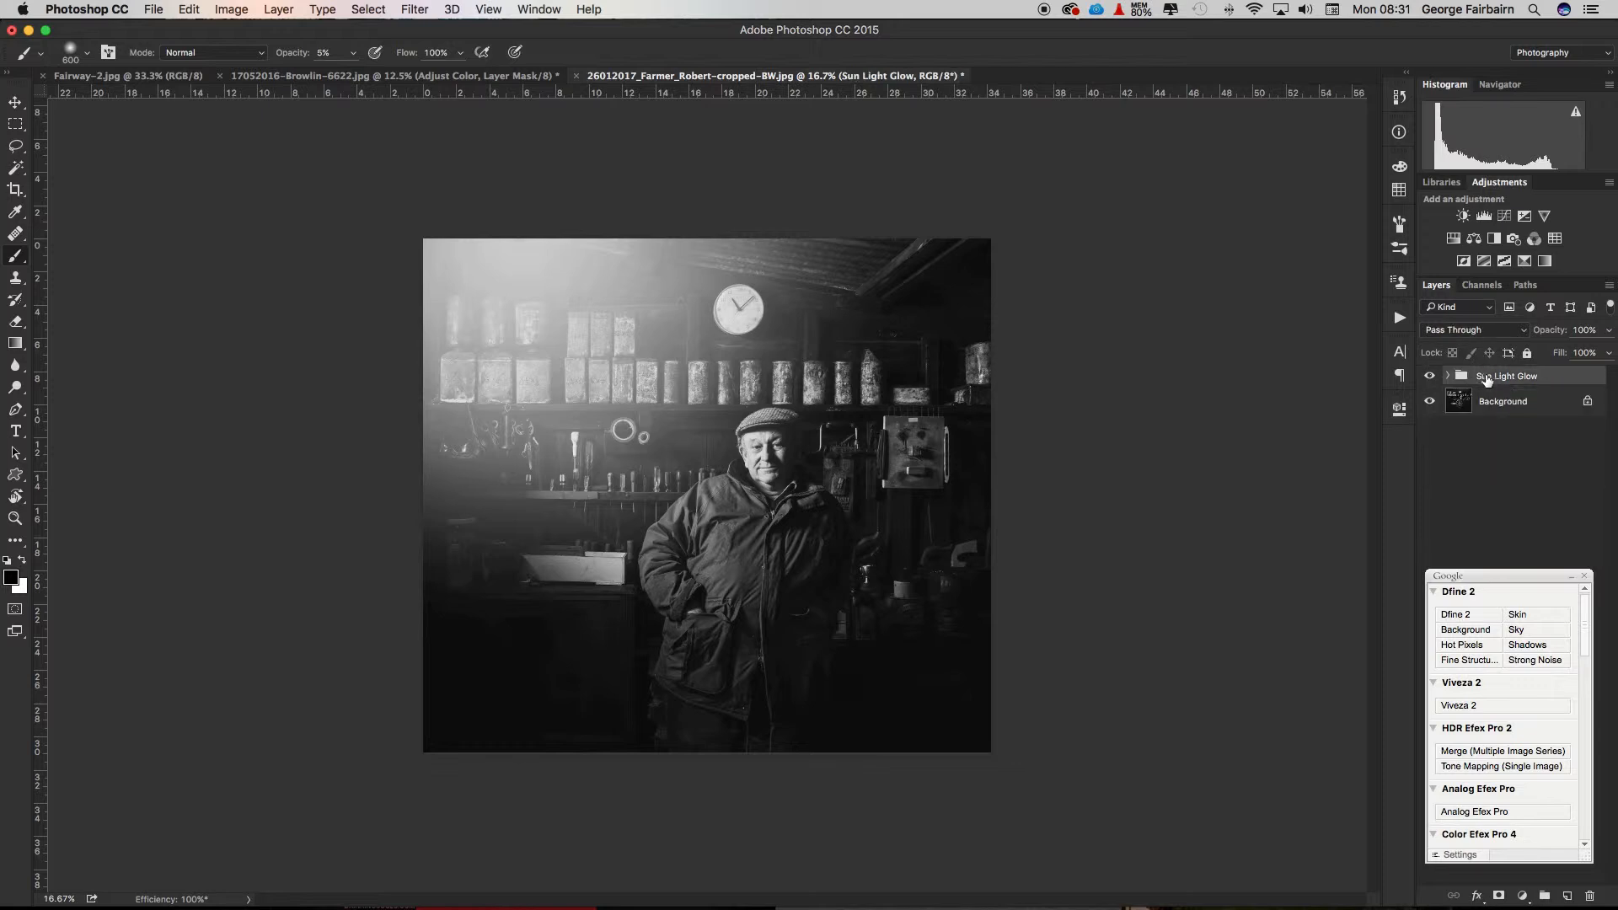
{"action": "key", "text": "super+t"}
{"action": "left_click_drag", "start_coordinate": [801, 365], "coordinate": [648, 354]}
{"action": "key", "text": "Return"}
{"action": "key", "text": "b"}
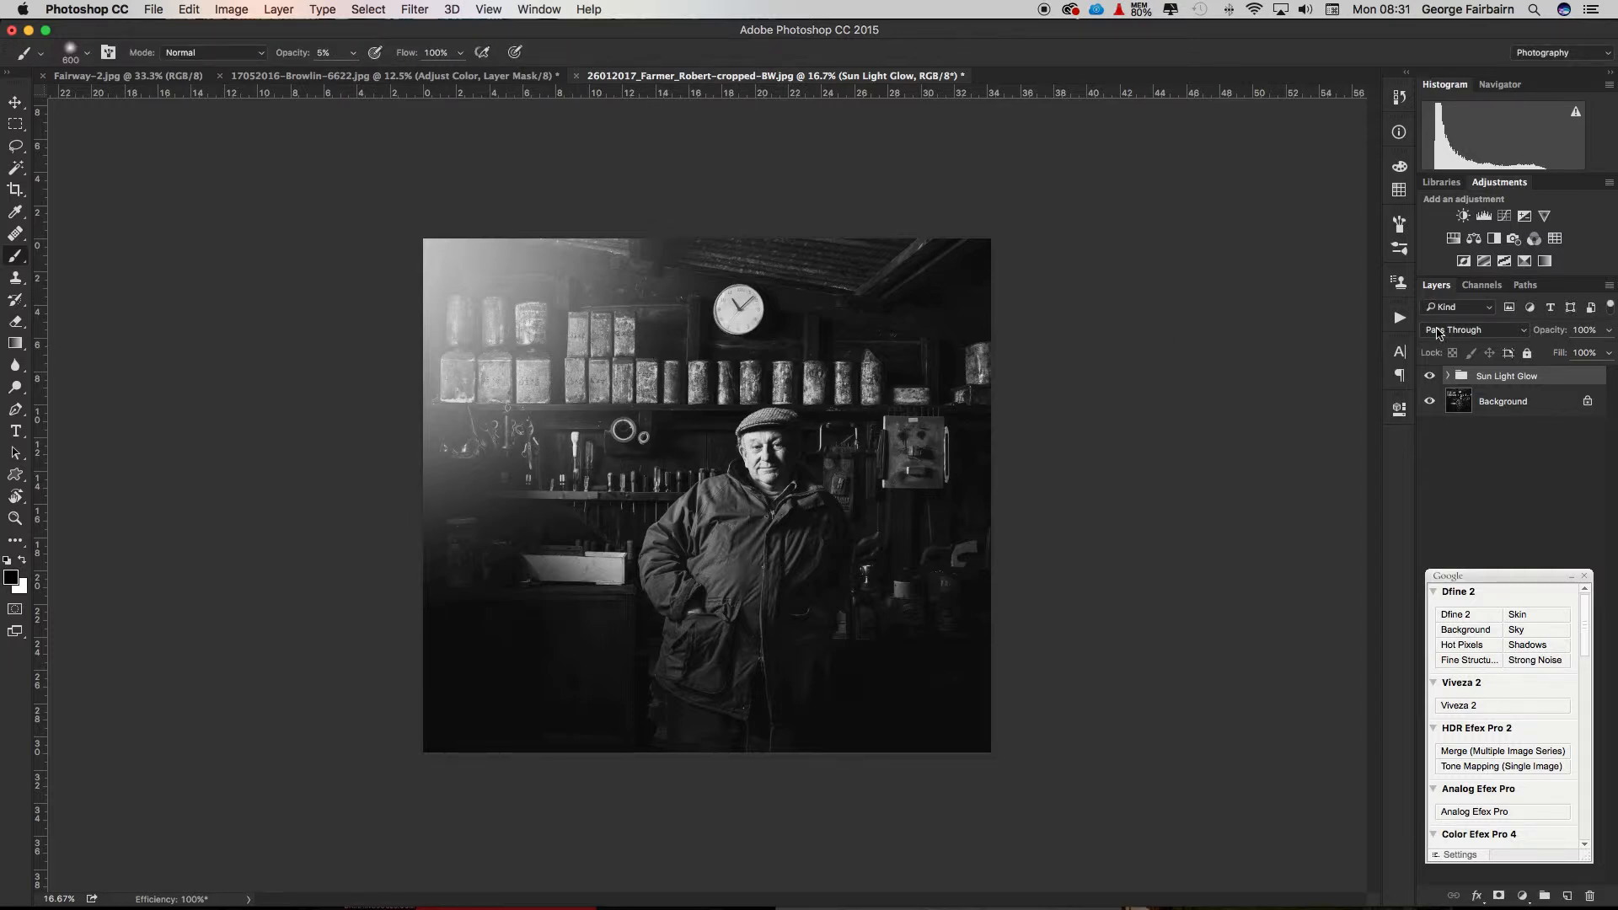
Run the Red Sculpted Light Leak action on the farmer photo and let it finish.
{"action": "left_click", "coordinate": [1400, 320]}
{"action": "scroll", "coordinate": [1287, 476], "scroll_direction": "down", "scroll_amount": 3}
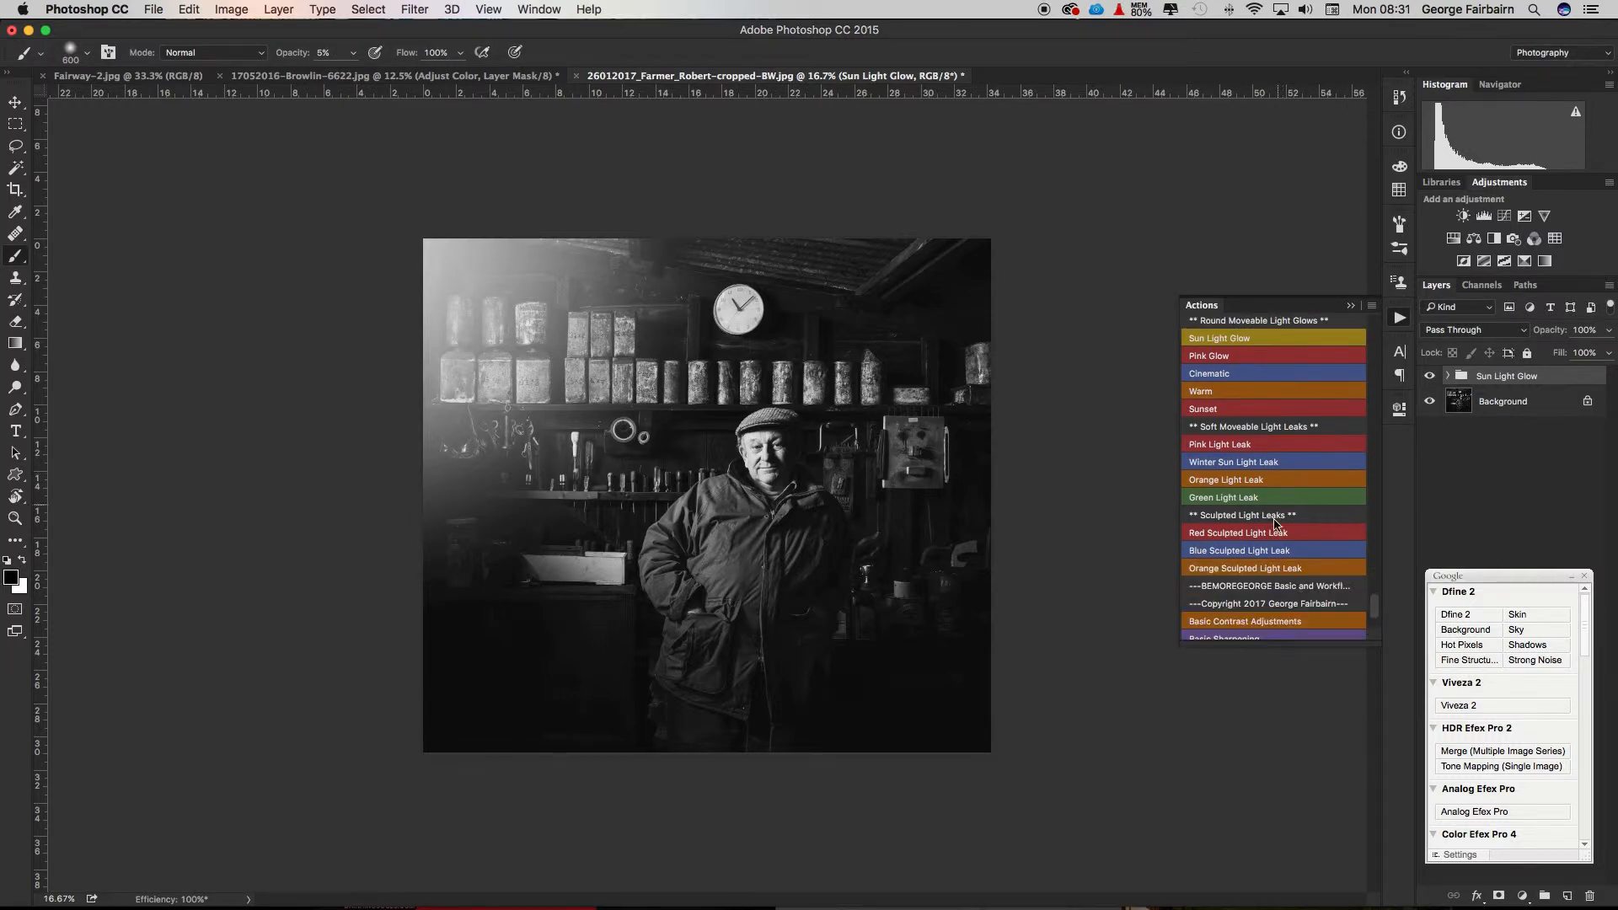
{"action": "left_click", "coordinate": [1222, 533]}
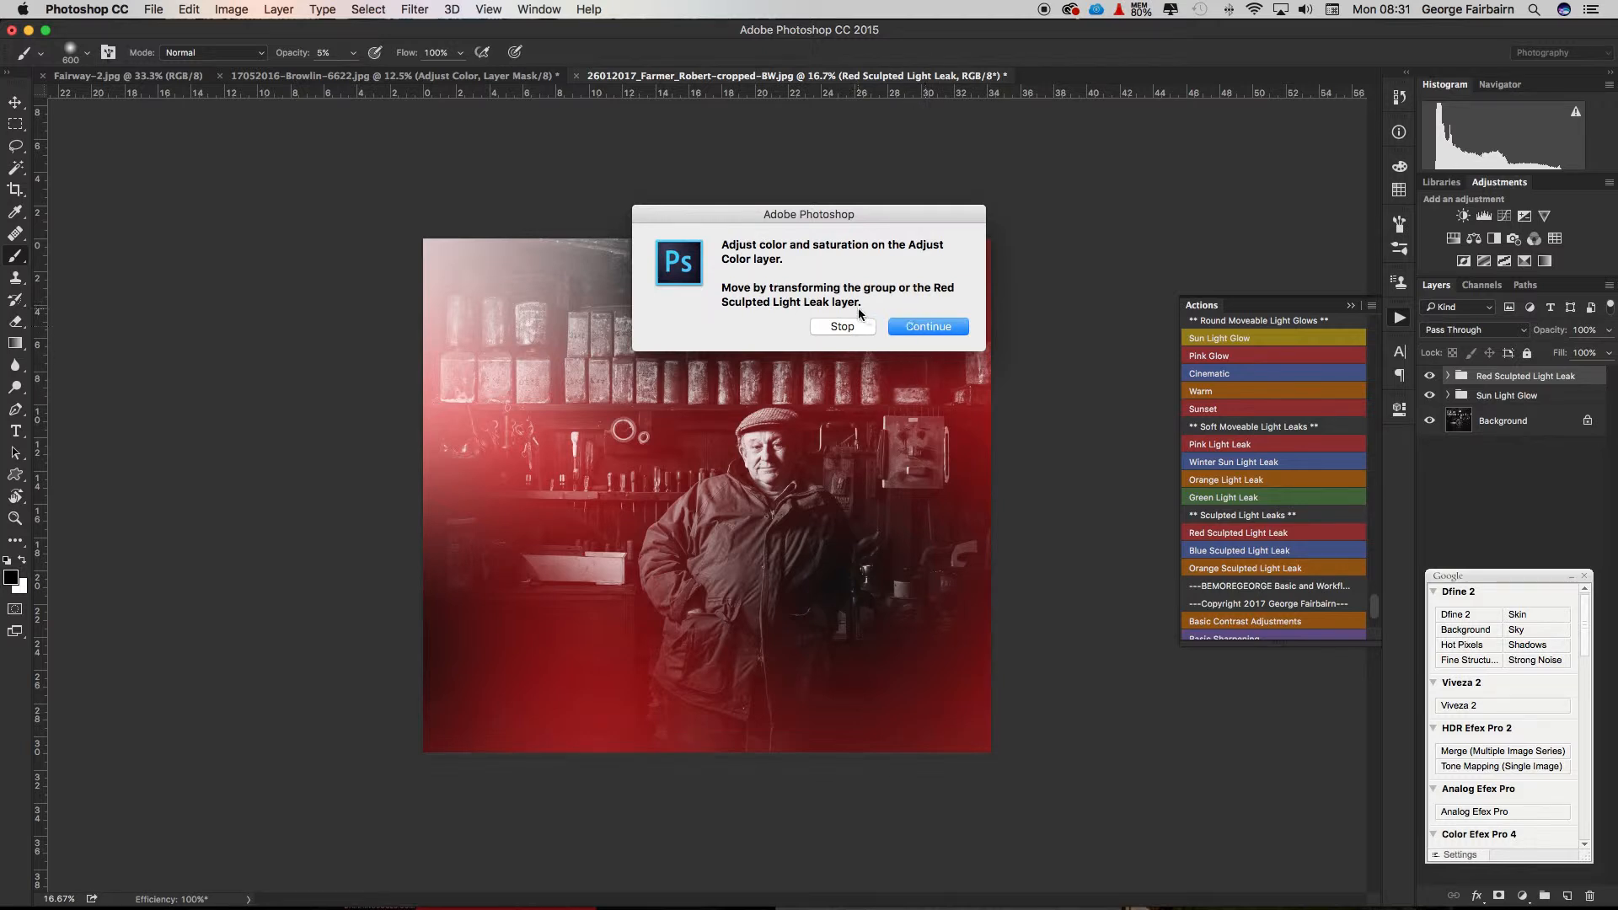
{"action": "left_click", "coordinate": [921, 327]}
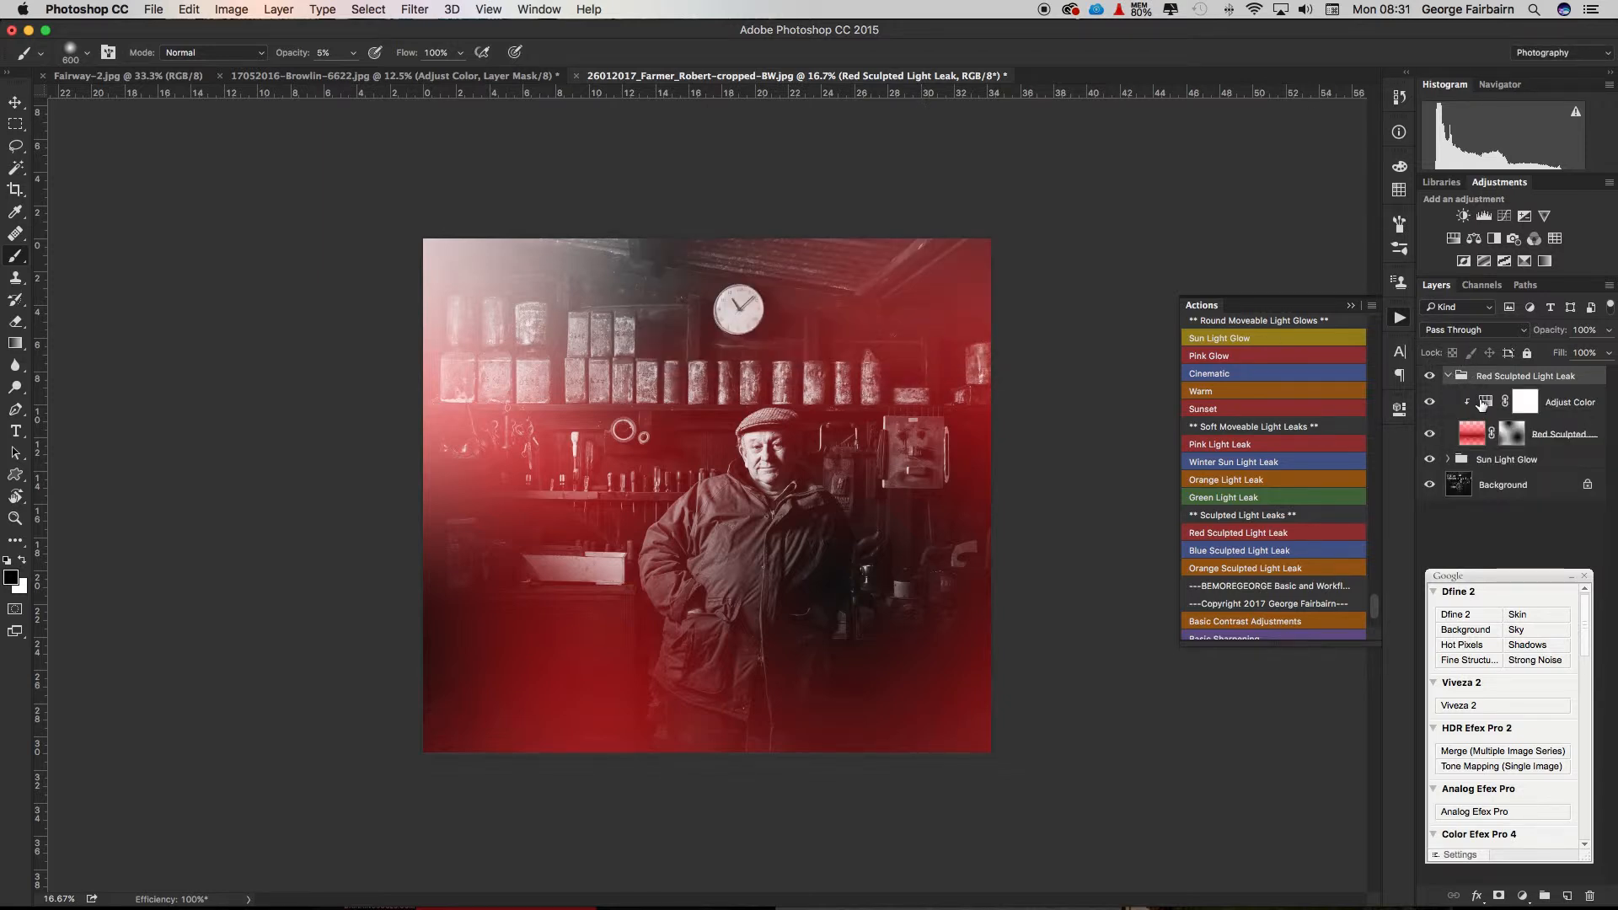
Fully desaturate the red light leak with the Adjust Color layer inside the Red Sculpted Light Leak group.
{"action": "left_click", "coordinate": [1482, 405]}
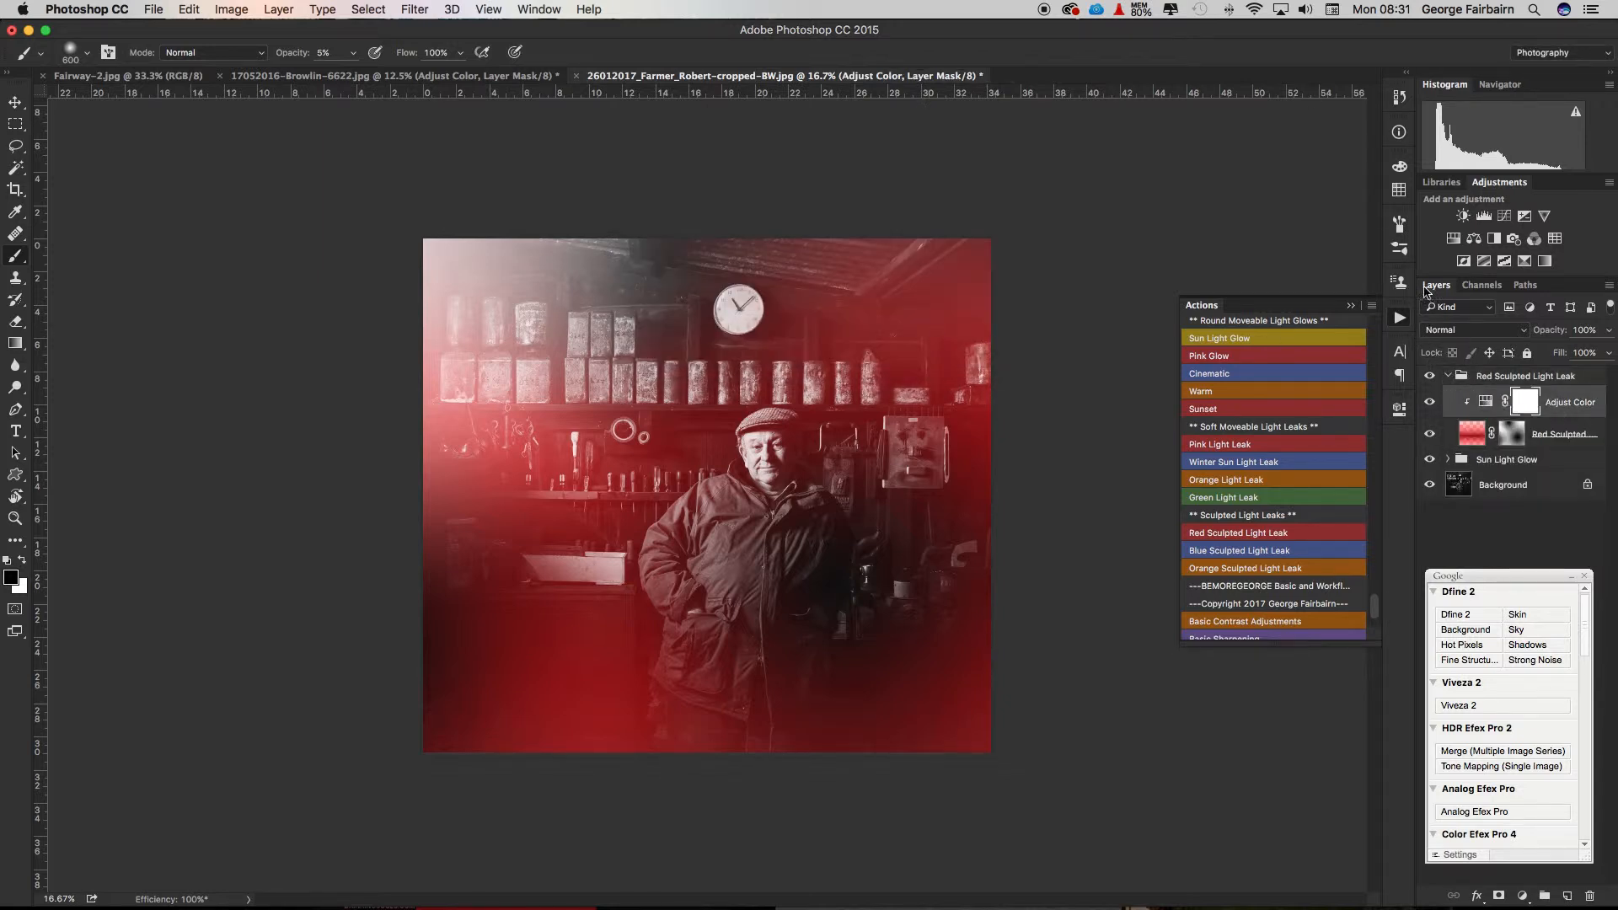
{"action": "left_click", "coordinate": [1398, 410]}
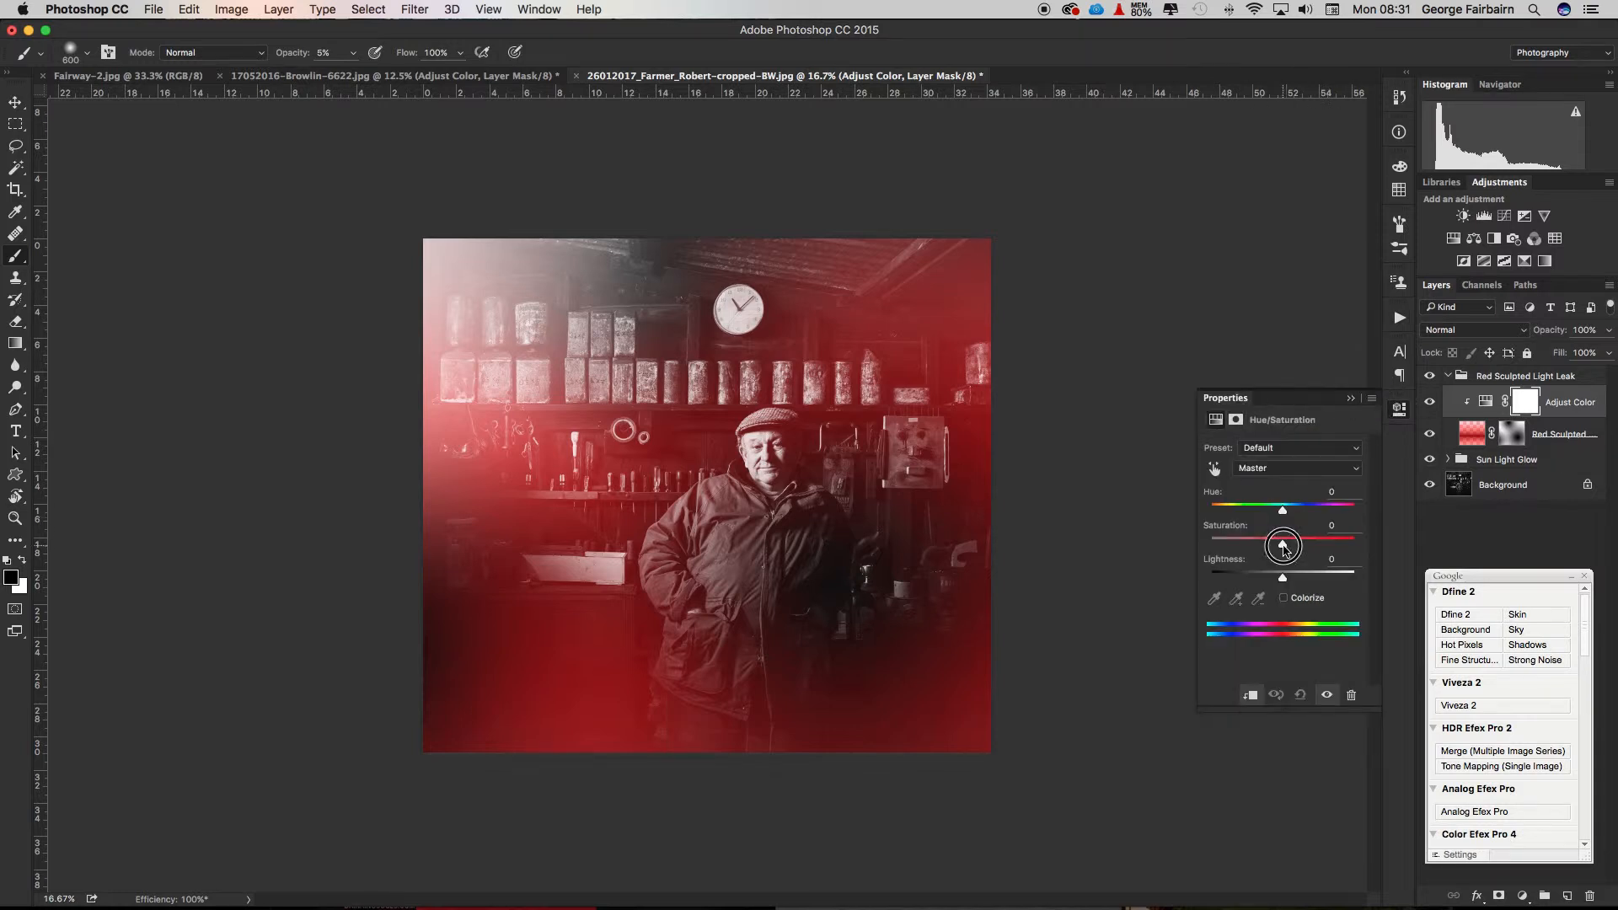
{"action": "left_click_drag", "start_coordinate": [1283, 537], "coordinate": [1198, 542]}
{"action": "left_click", "coordinate": [1398, 410]}
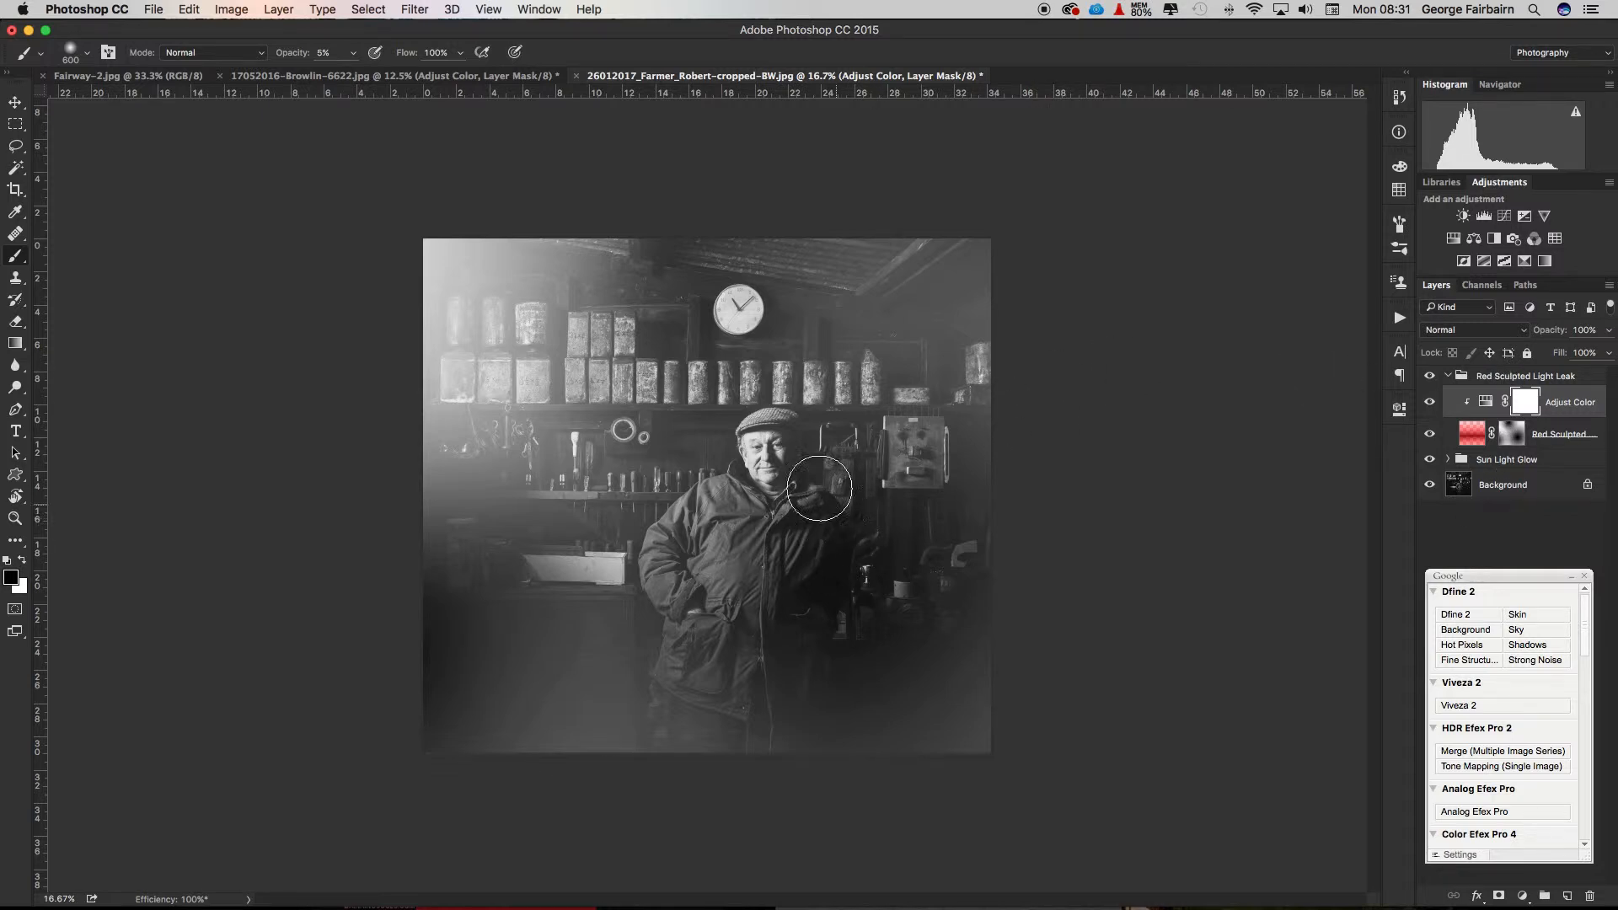
Switch to the Fairway-2.jpg golfer image and run the Sunset action on it.
{"action": "left_click", "coordinate": [151, 77]}
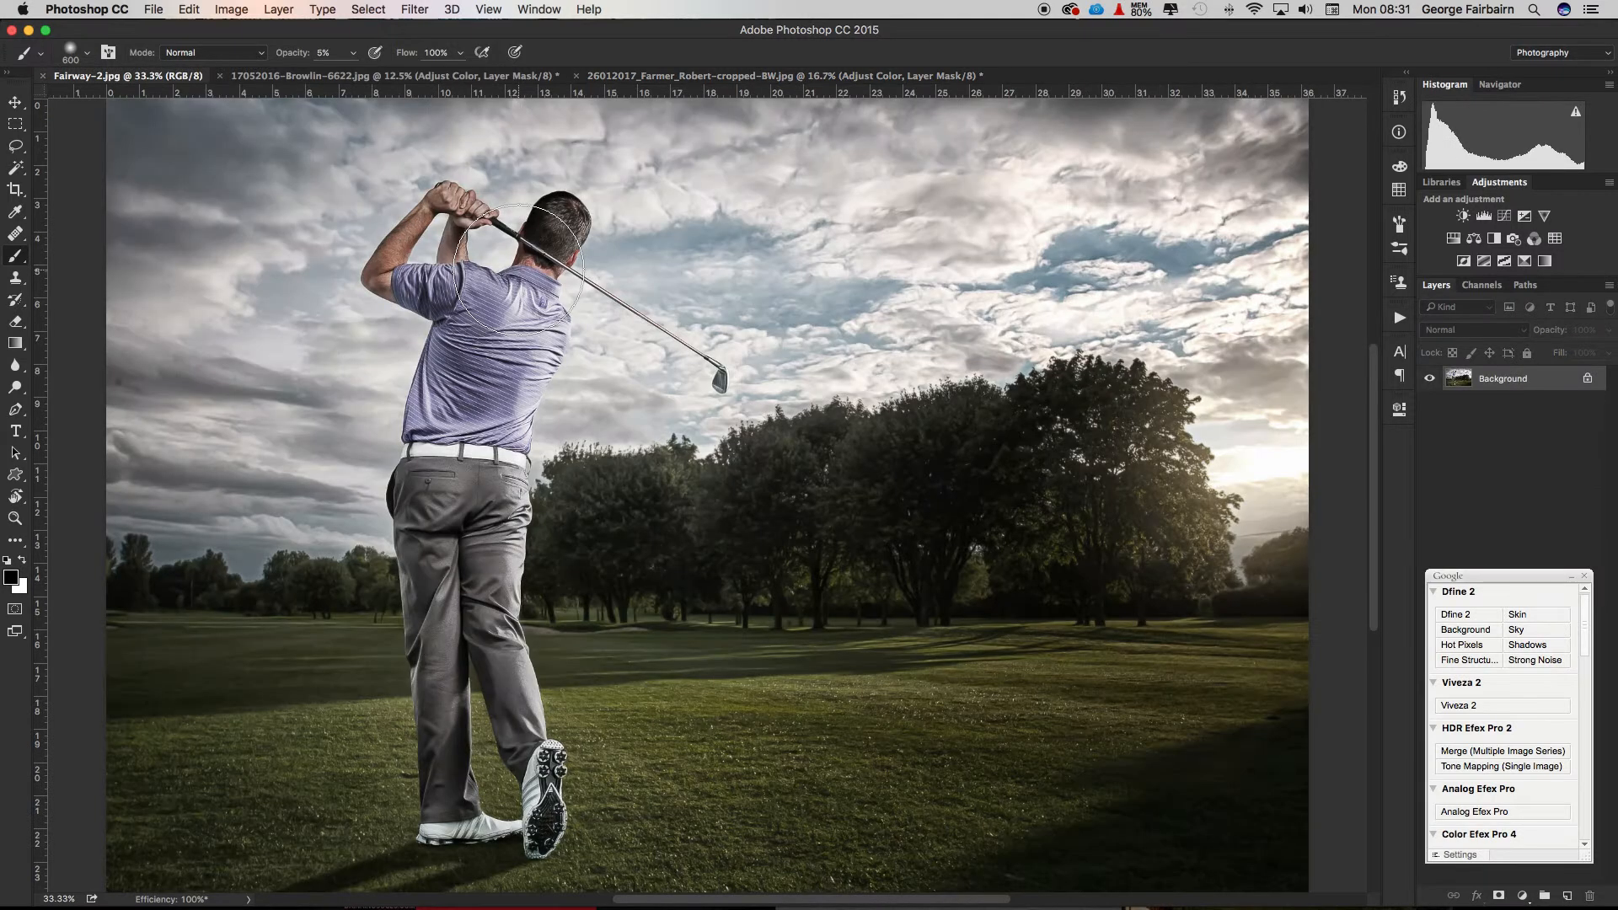
{"action": "key", "text": "super+minus"}
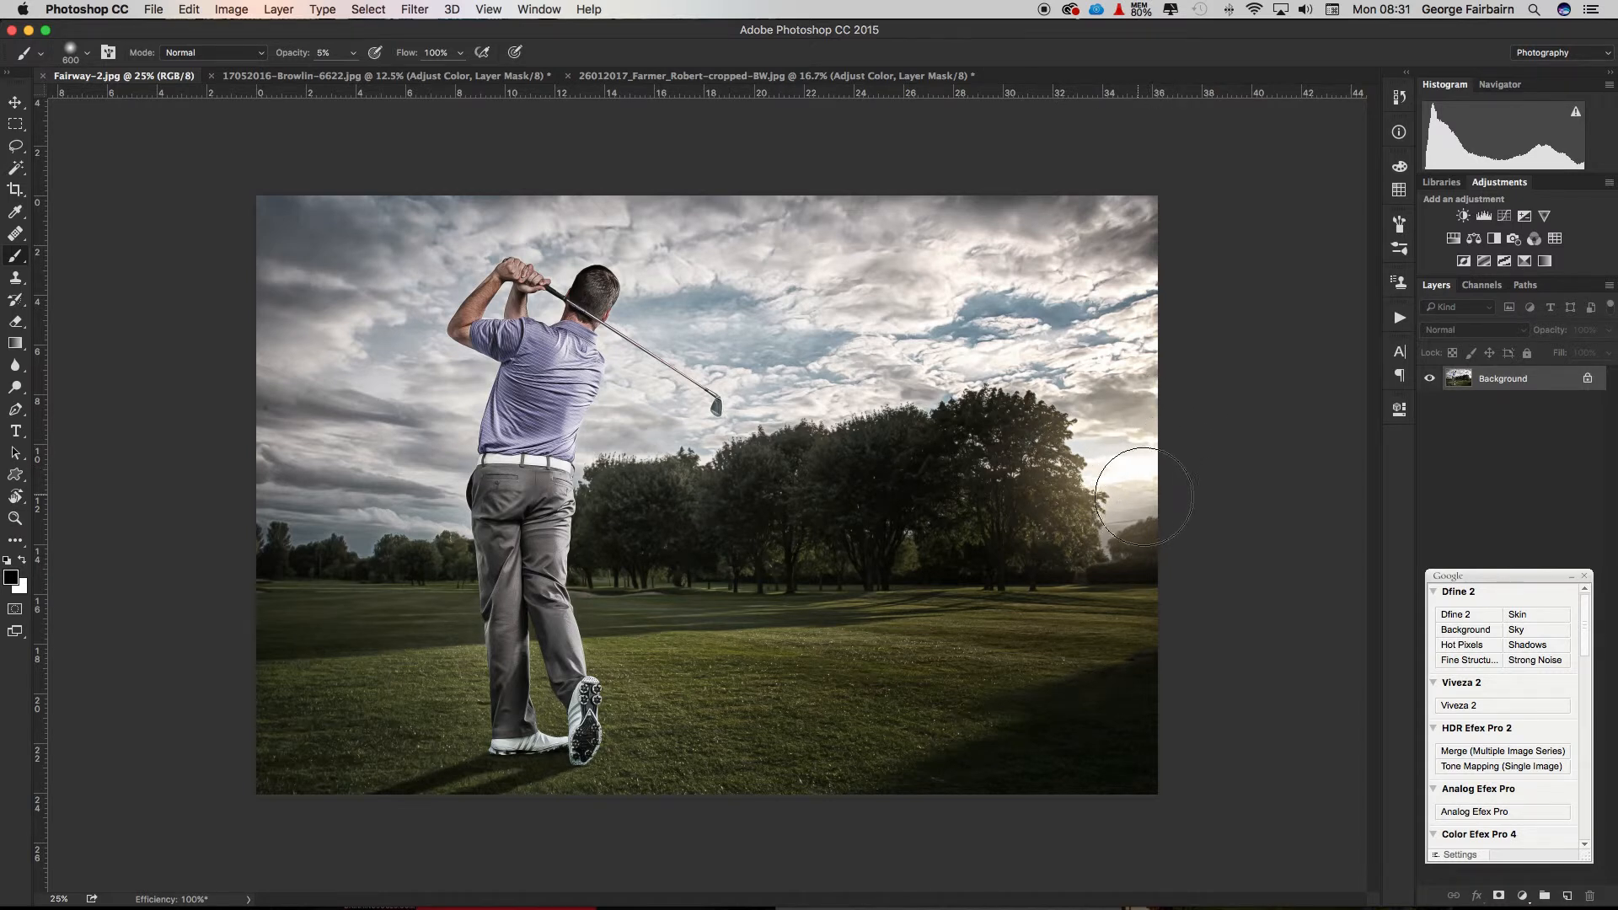
{"action": "left_click", "coordinate": [1399, 318]}
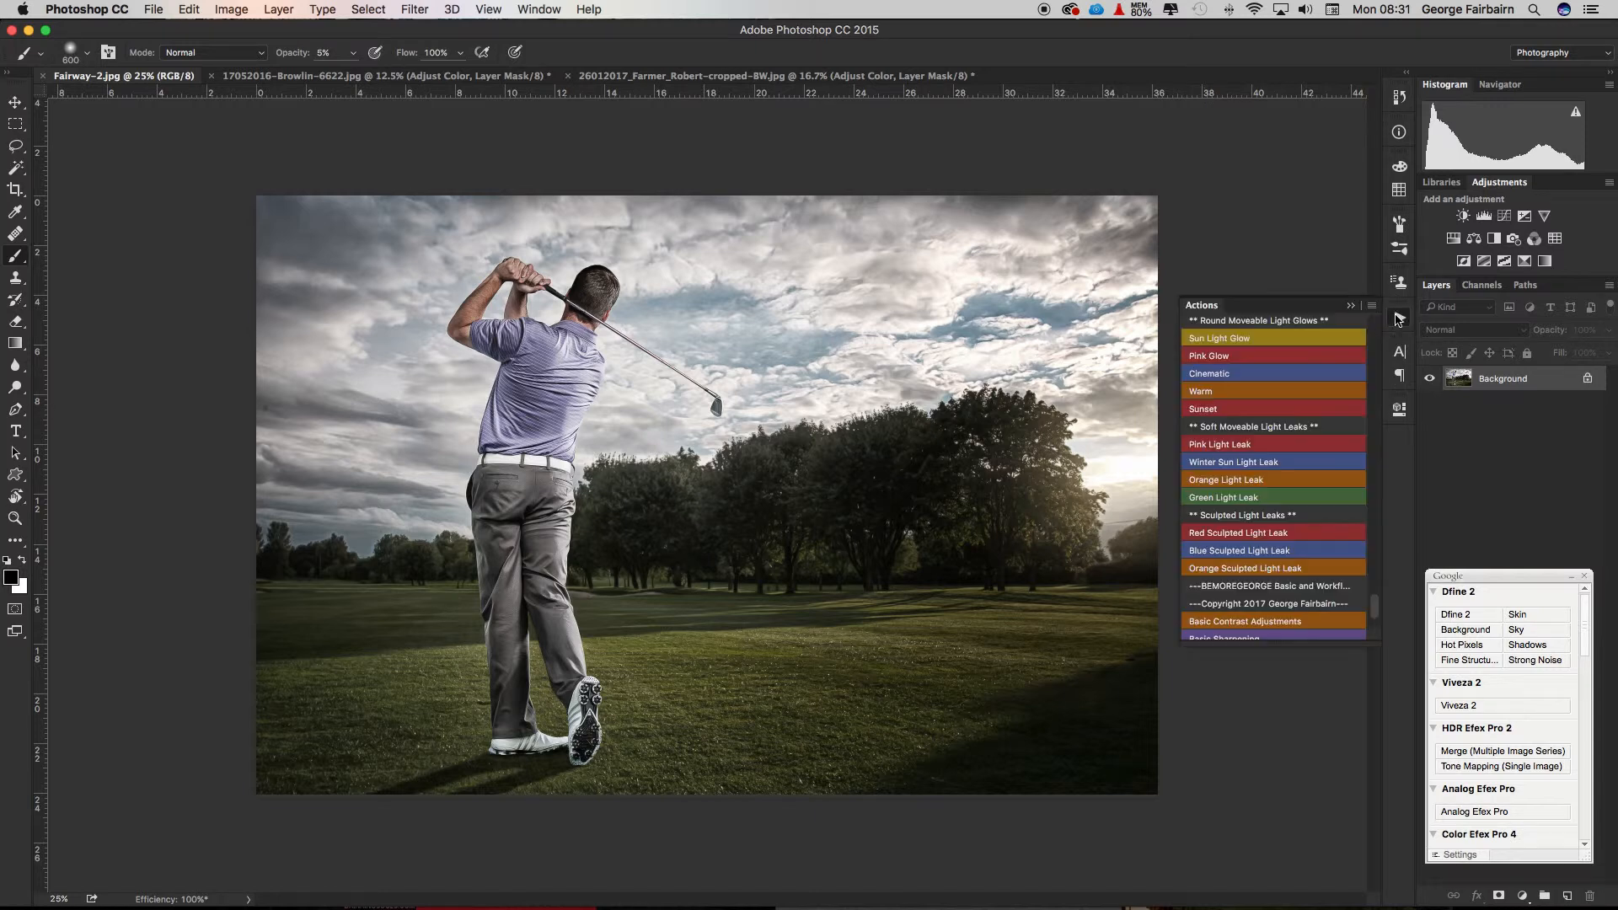
{"action": "left_click", "coordinate": [1249, 411]}
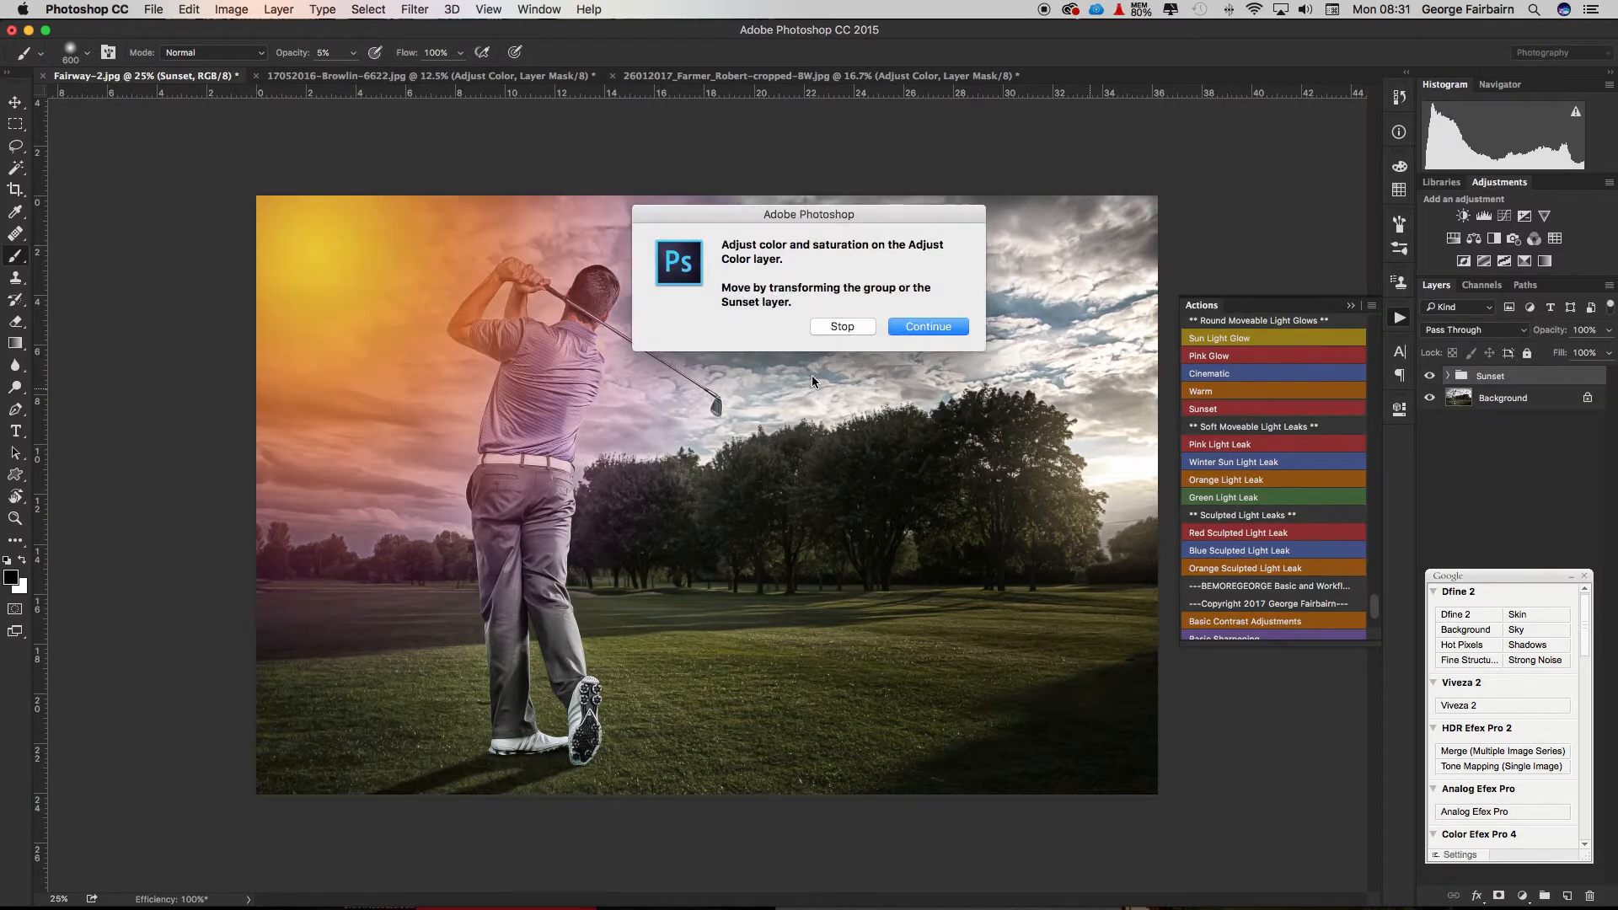
{"action": "left_click", "coordinate": [926, 332]}
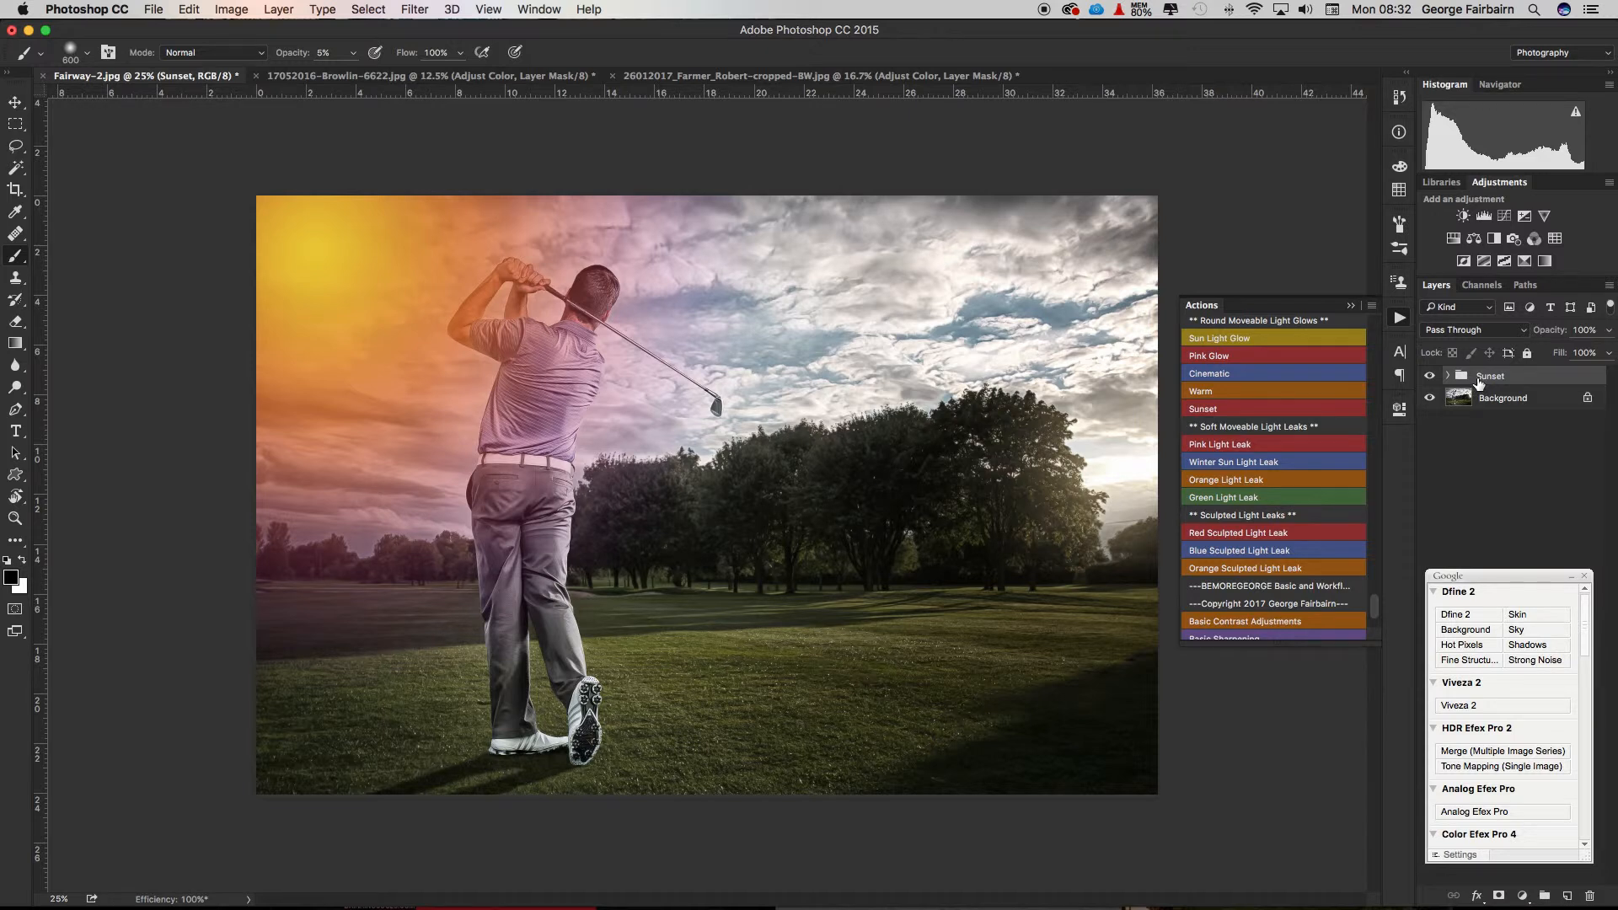
Transform the Sunset group to move its glow from the photo's upper-left corner to the right edge, beside the trees.
{"action": "key", "text": "super+t"}
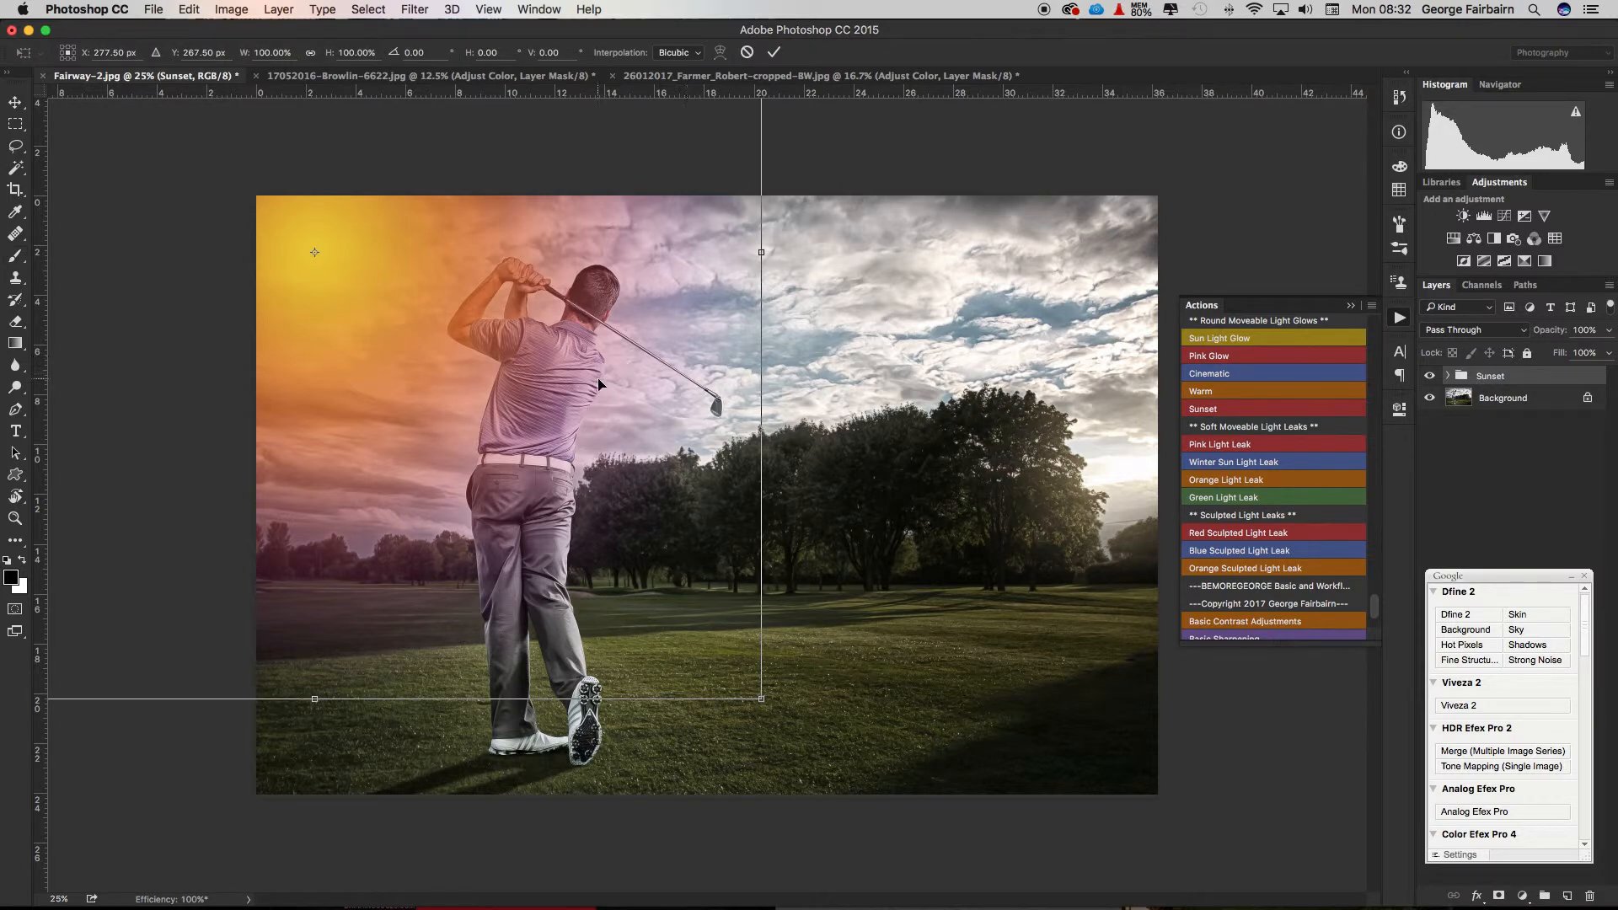
{"action": "left_click_drag", "start_coordinate": [621, 387], "coordinate": [1254, 506]}
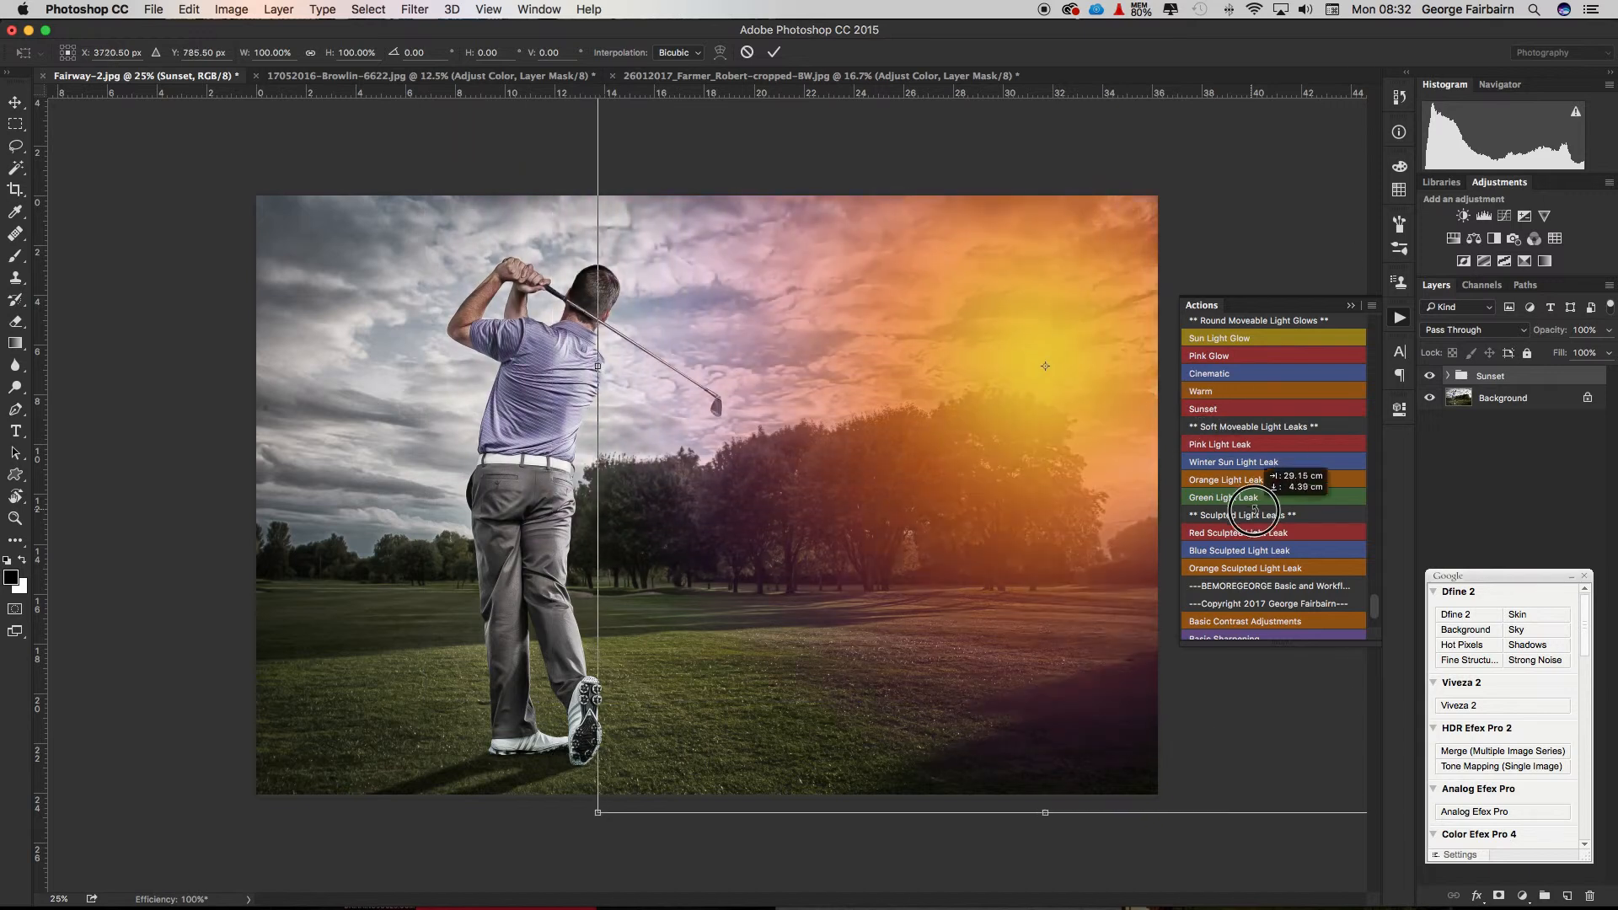
{"action": "left_click_drag", "start_coordinate": [877, 494], "coordinate": [1023, 596]}
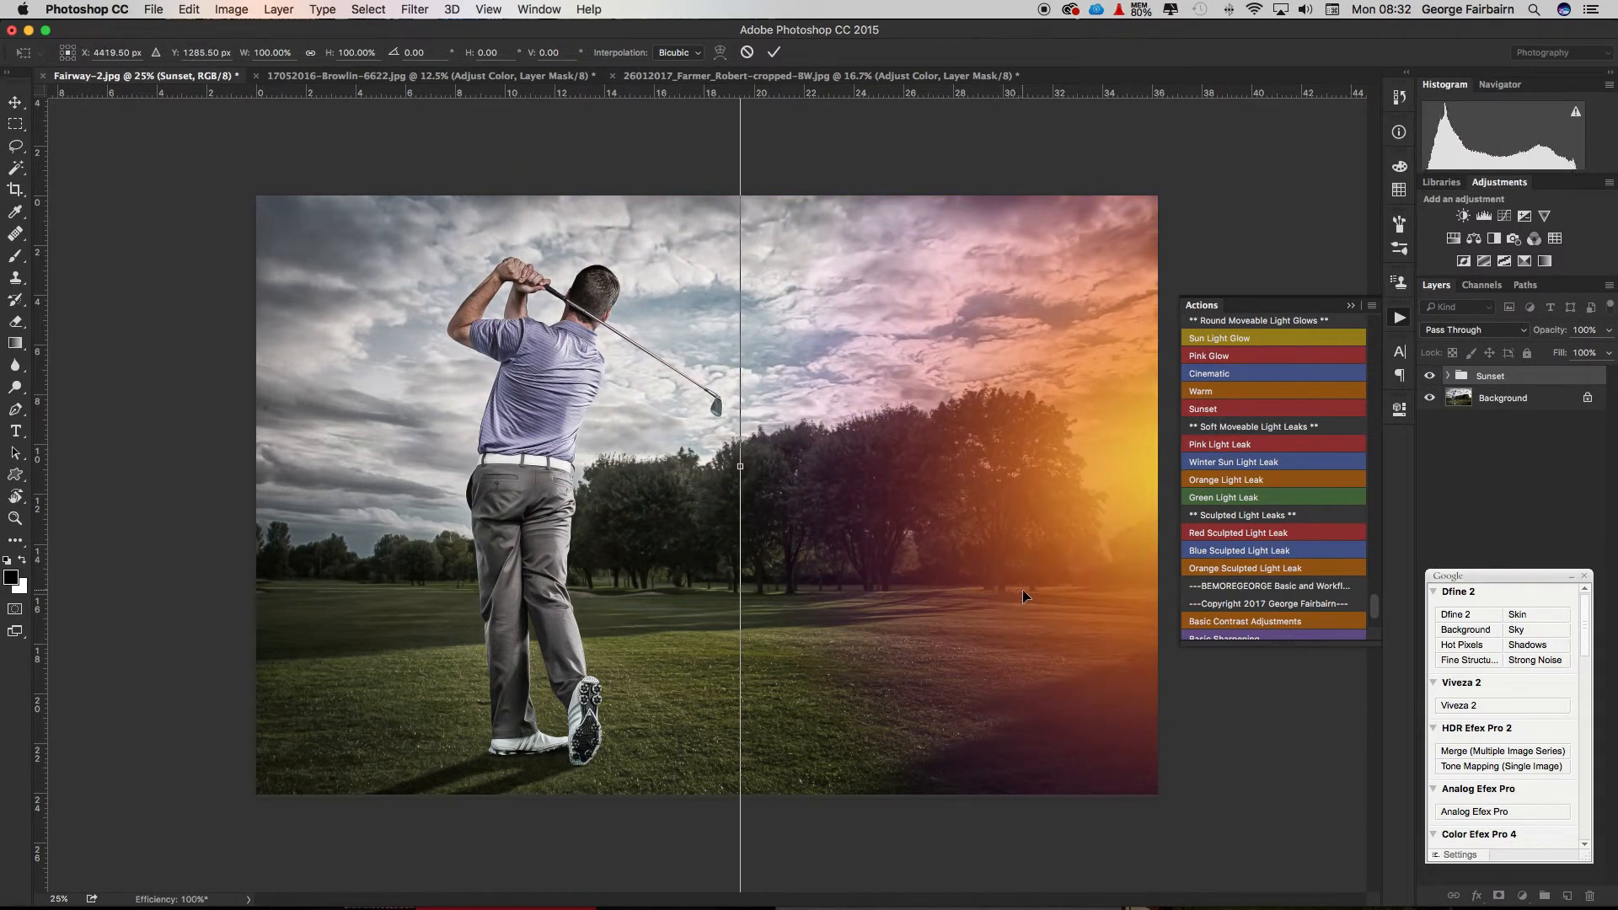
{"action": "key", "text": "Return"}
{"action": "key", "text": "b"}
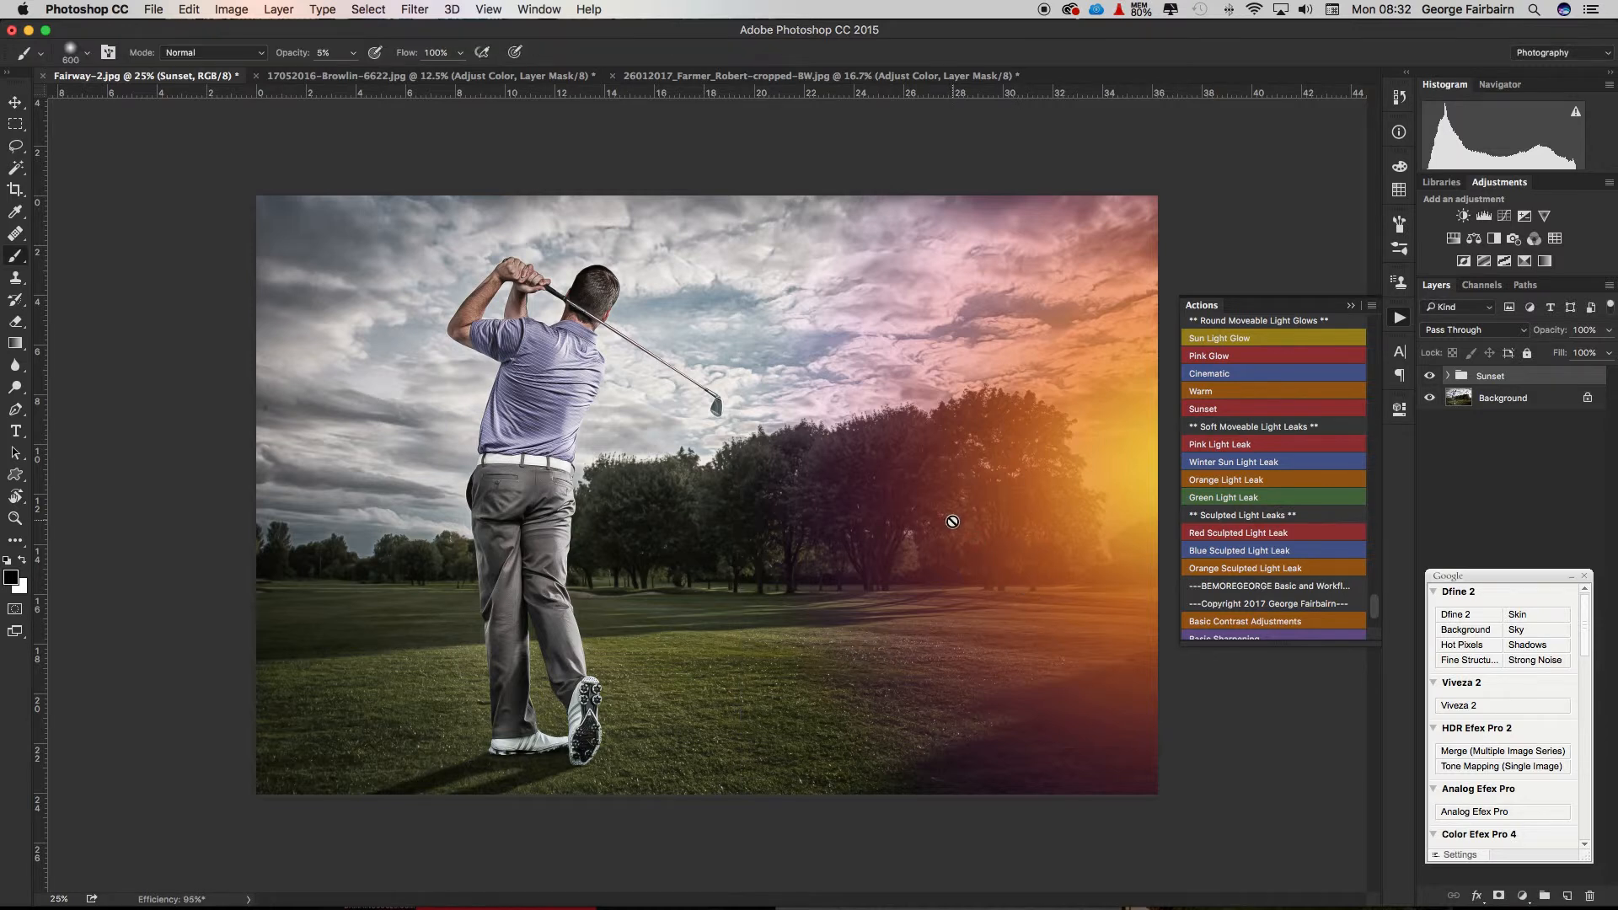
Expand the Sunset group and lower the saturation of its Adjust Color layer to about -23.
{"action": "left_click", "coordinate": [1447, 375]}
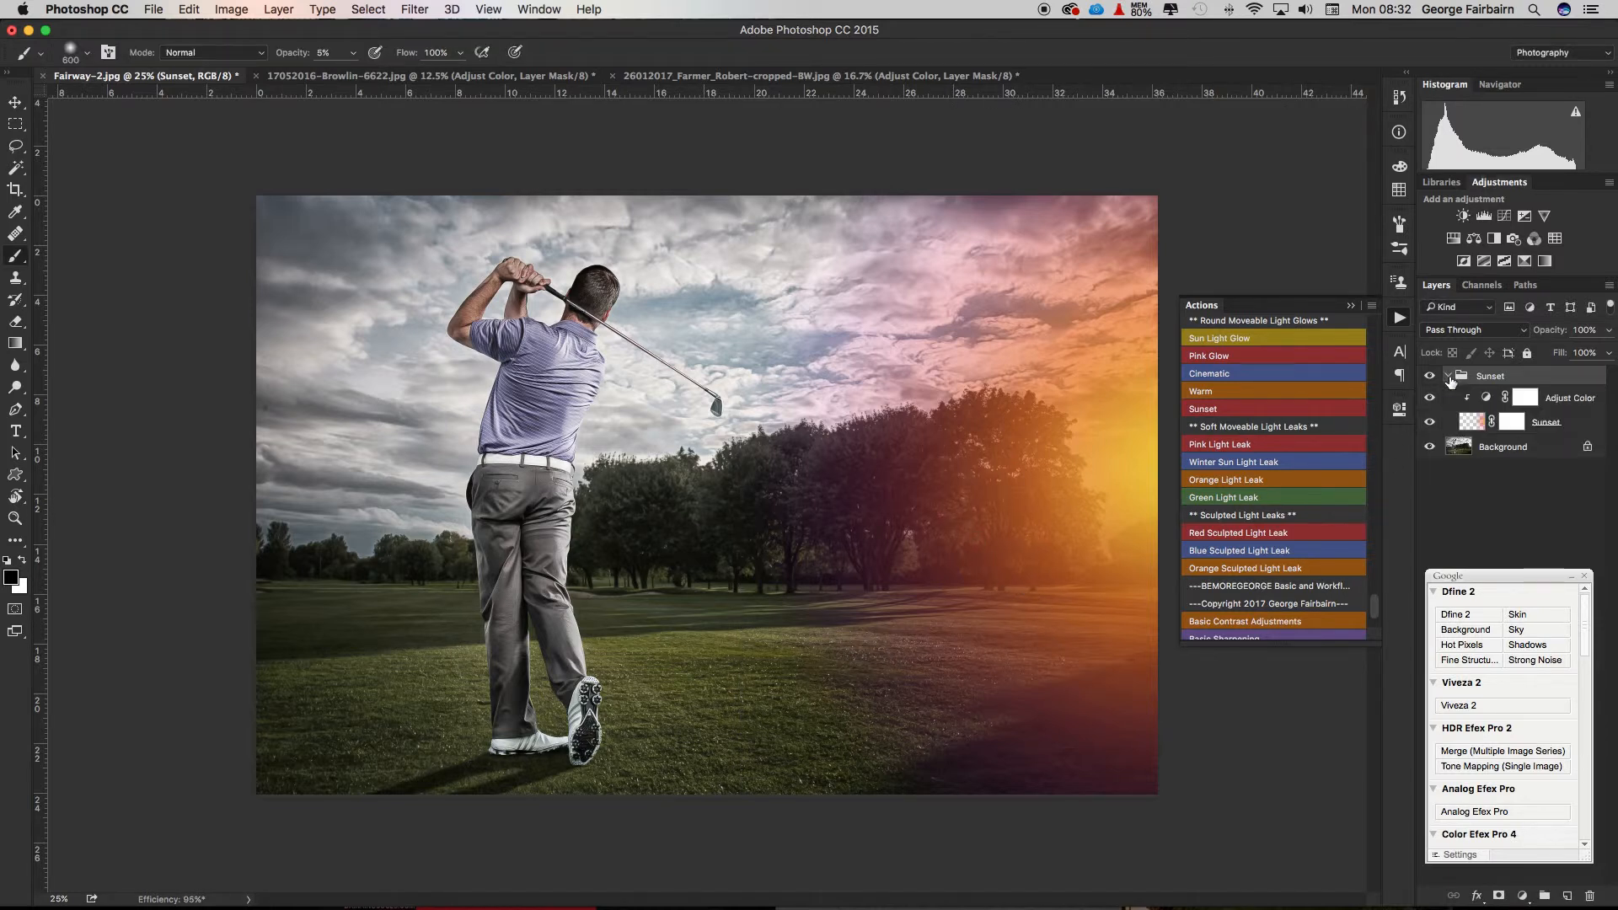
{"action": "left_click", "coordinate": [1487, 402]}
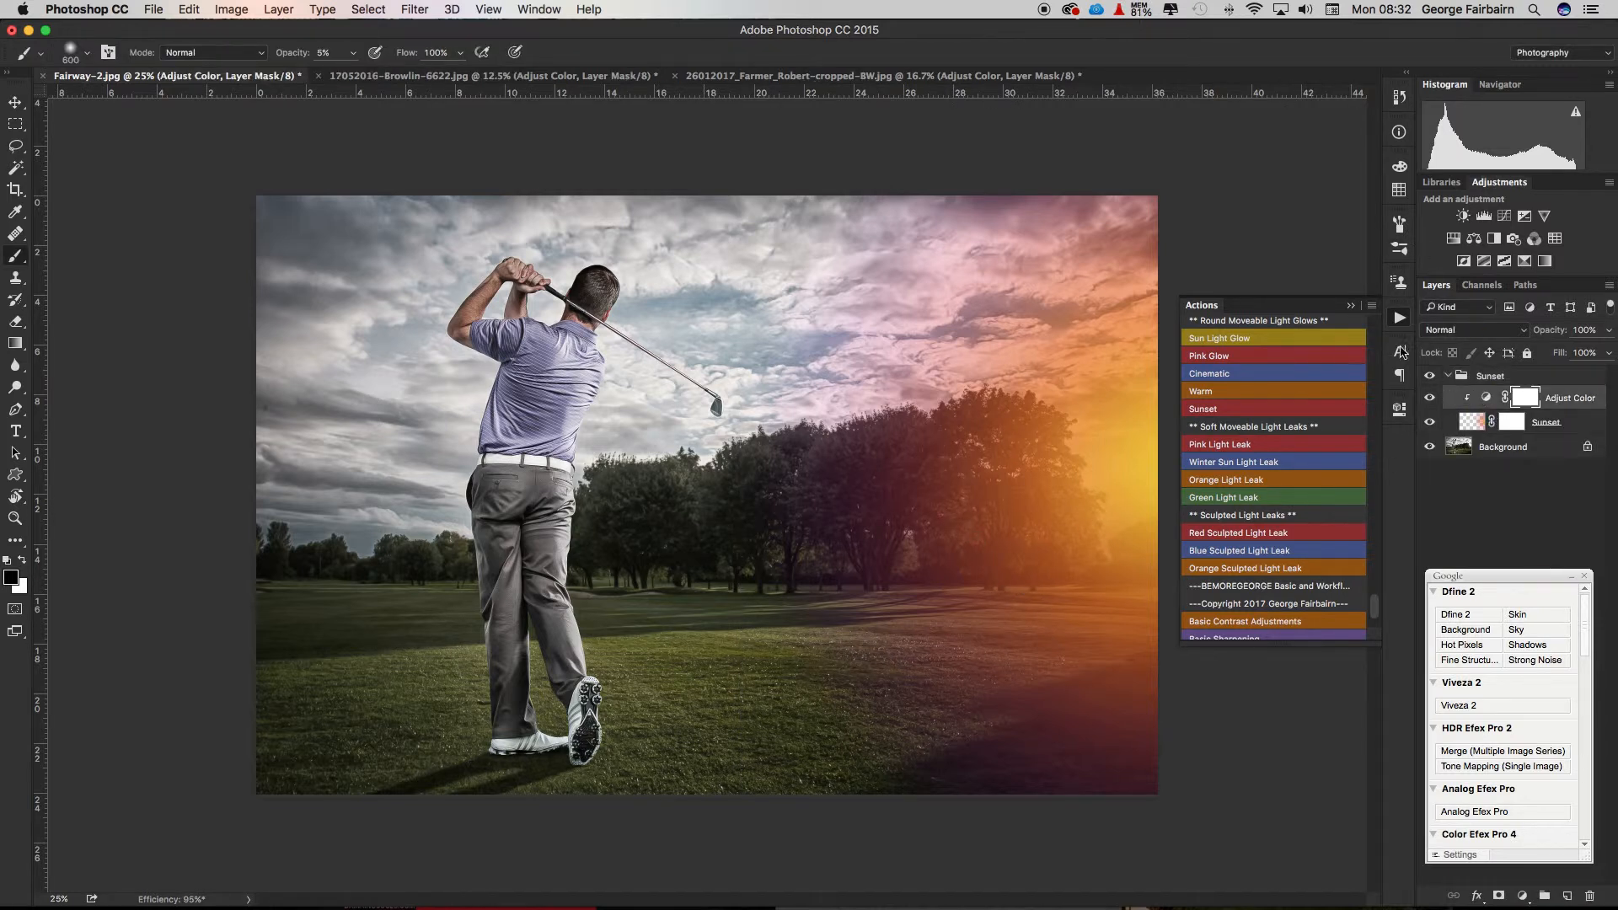
{"action": "left_click", "coordinate": [1398, 410]}
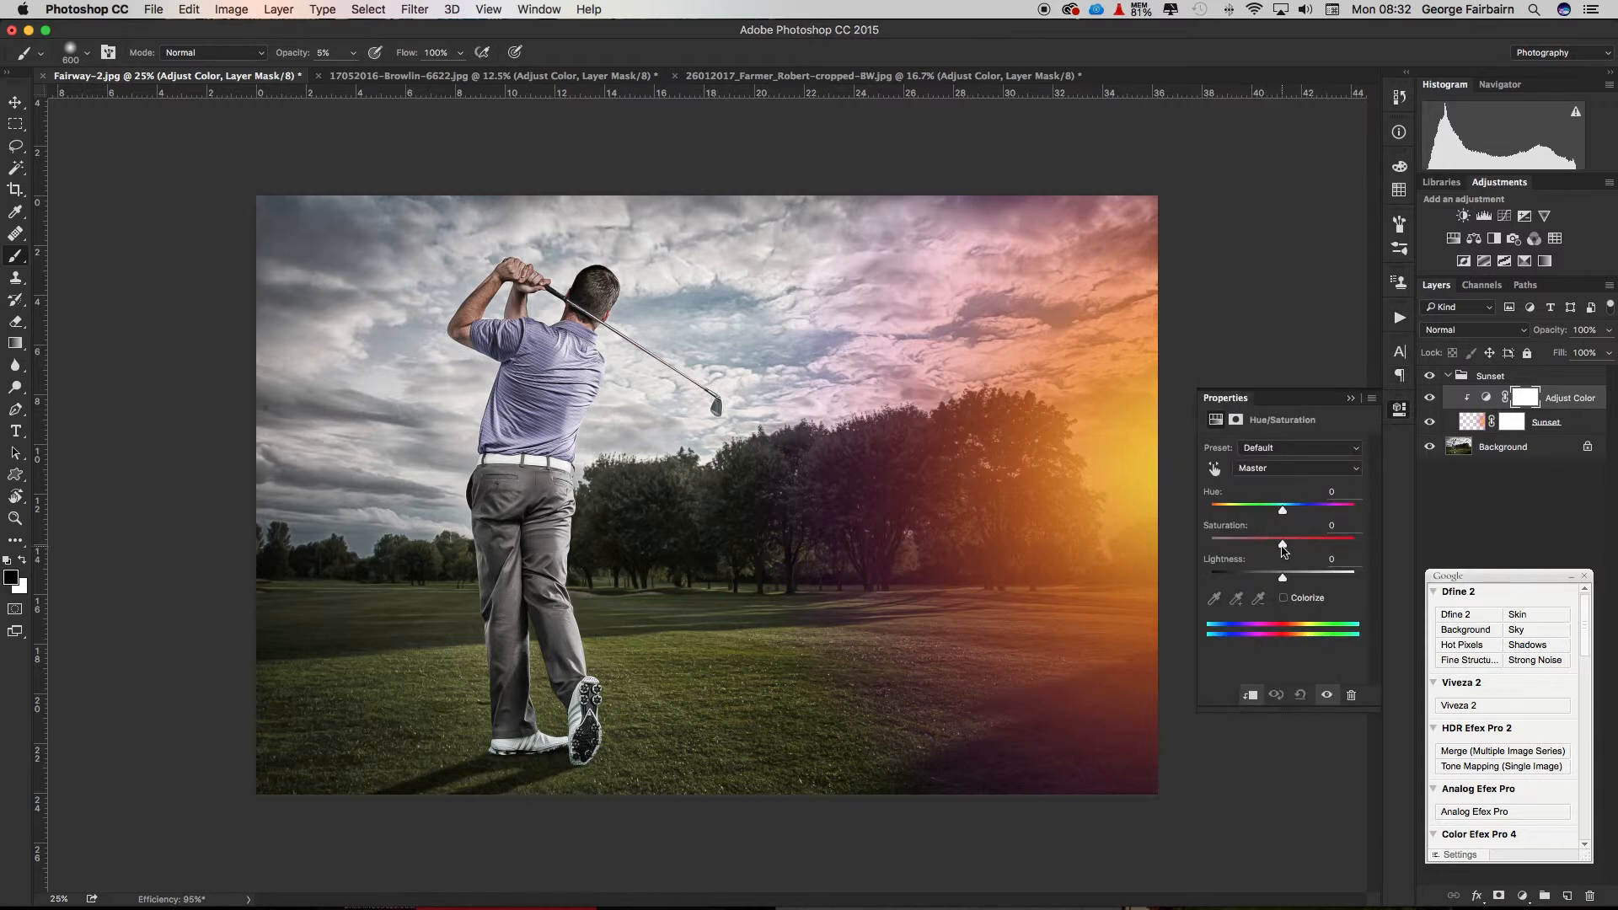
{"action": "left_click_drag", "start_coordinate": [1281, 545], "coordinate": [1266, 546]}
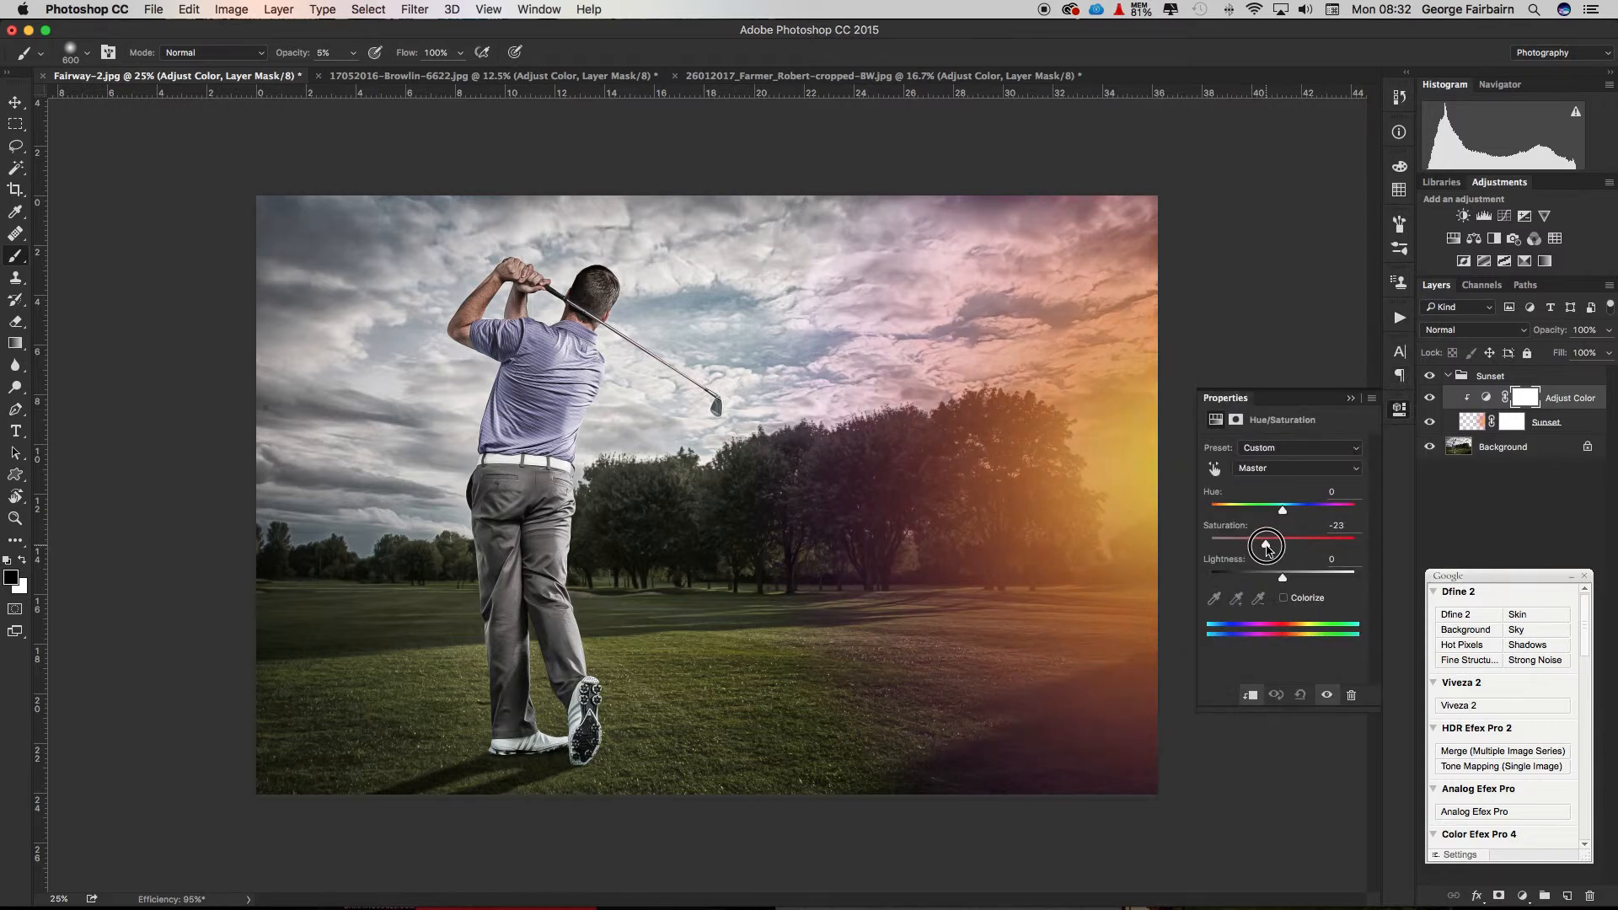
{"action": "left_click", "coordinate": [1399, 411]}
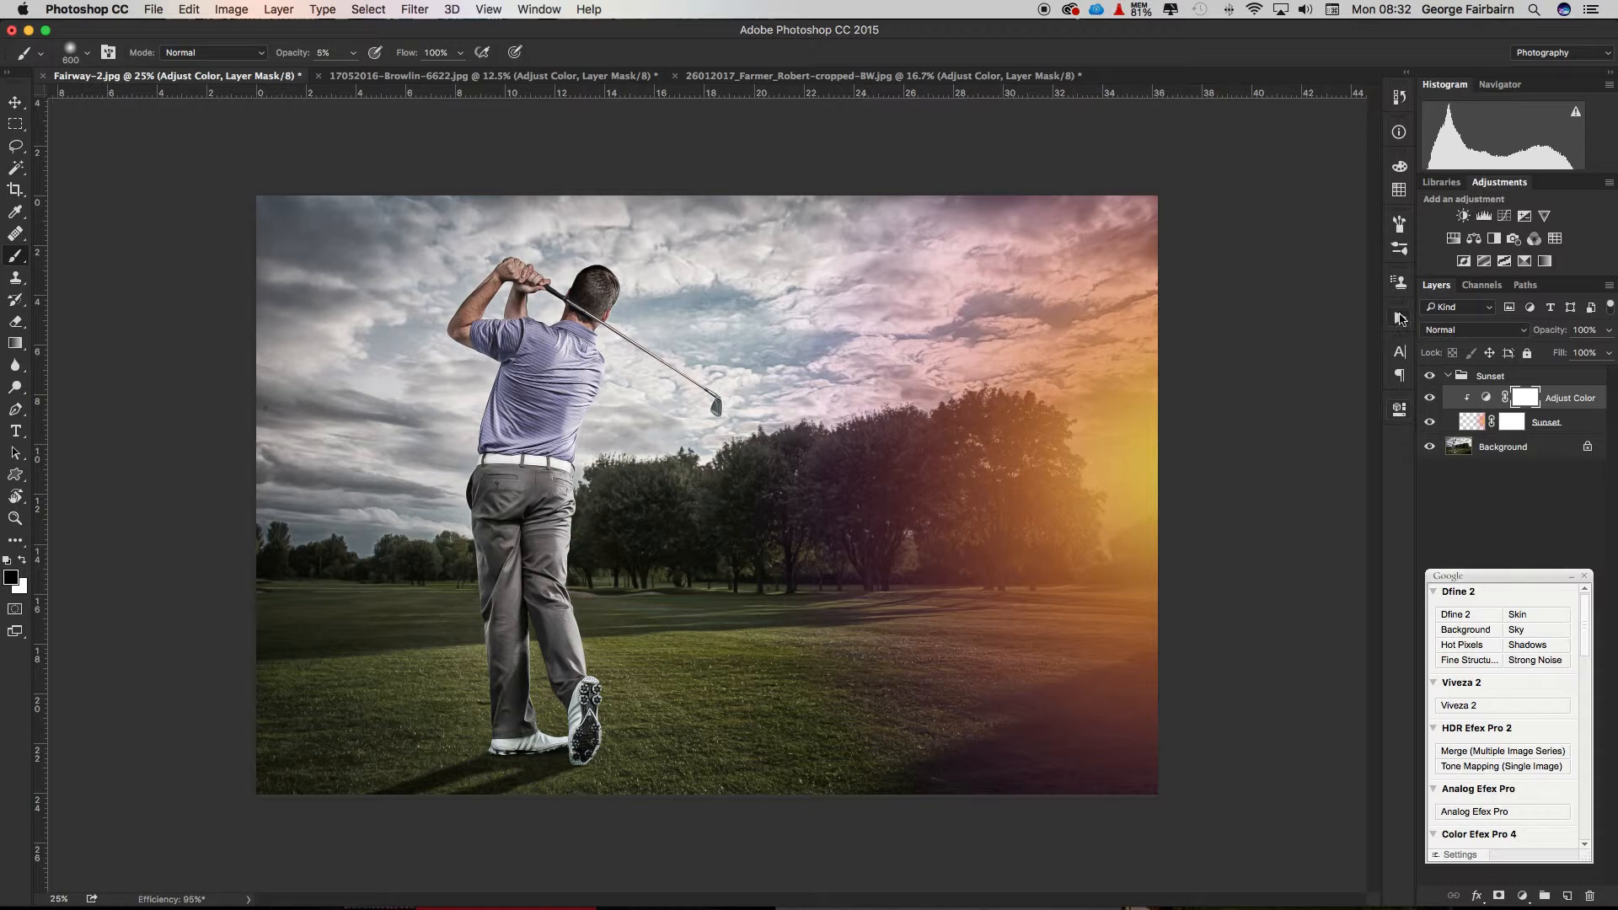
Select the Sunset group, run the Orange Light Leak action on the golfer photo and let it finish.
{"action": "left_click", "coordinate": [1399, 318]}
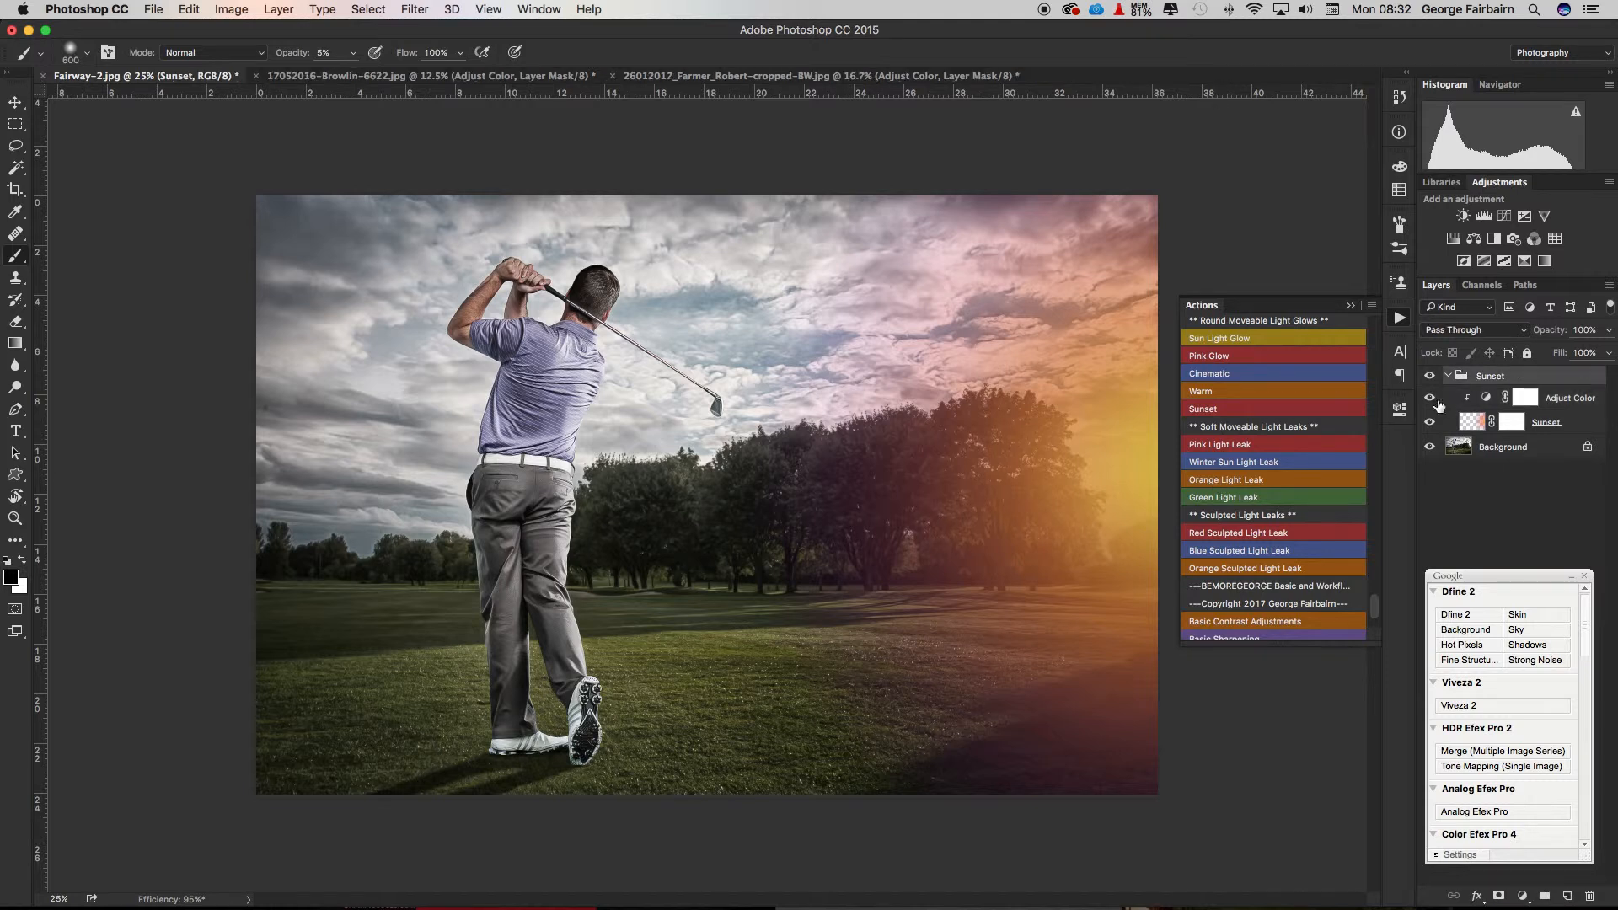
{"action": "left_click", "coordinate": [1488, 377]}
{"action": "left_click", "coordinate": [1245, 480]}
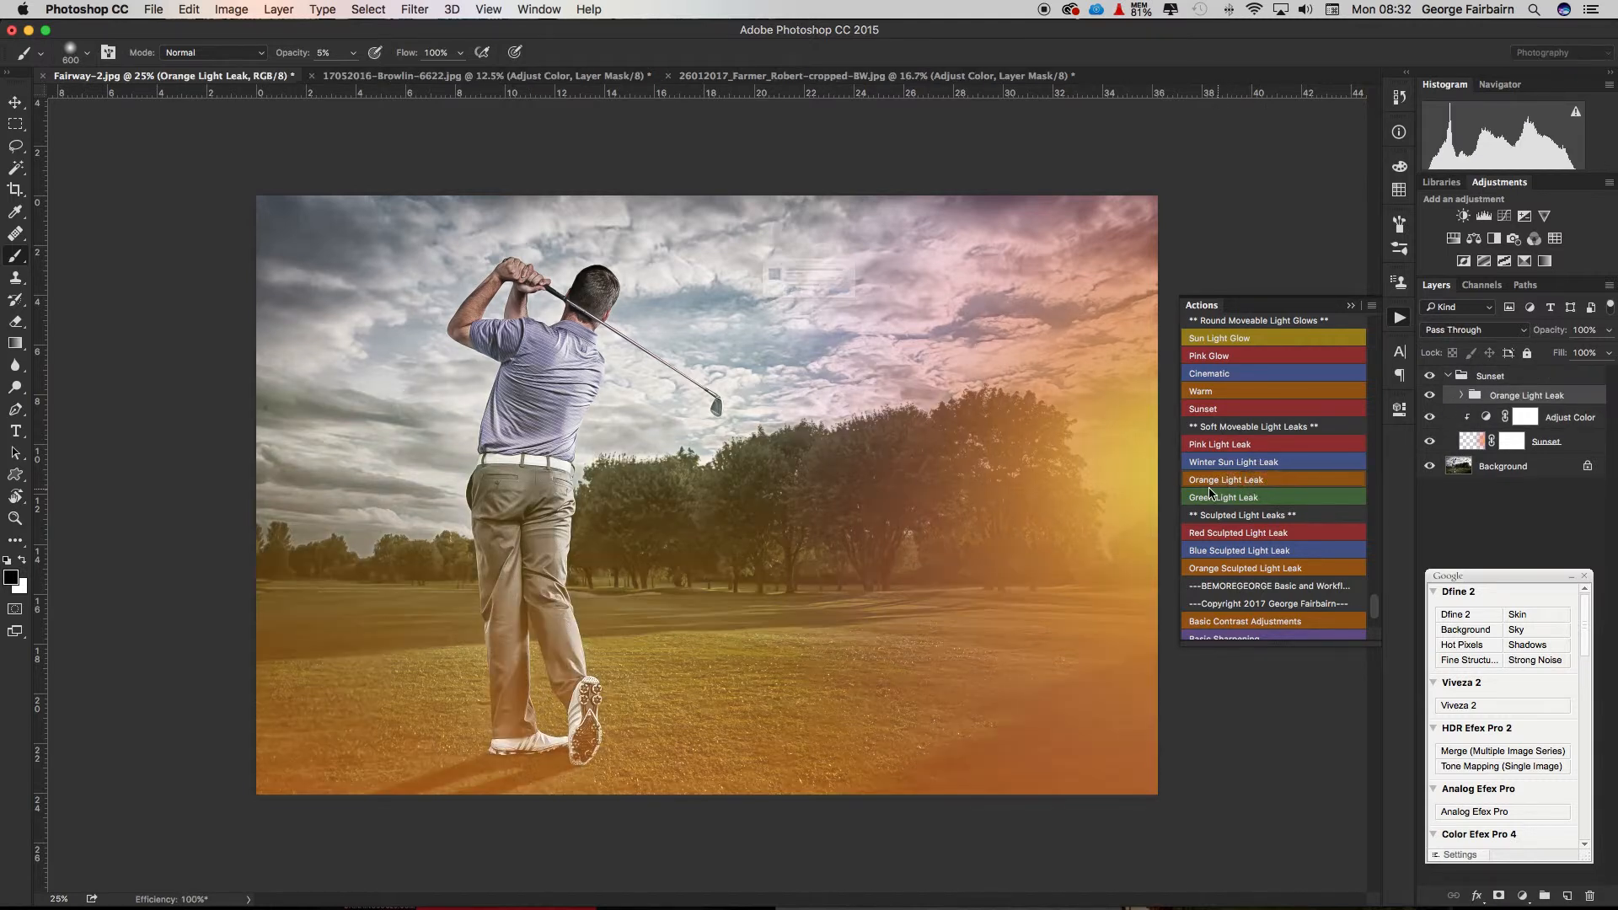
{"action": "left_click", "coordinate": [945, 328]}
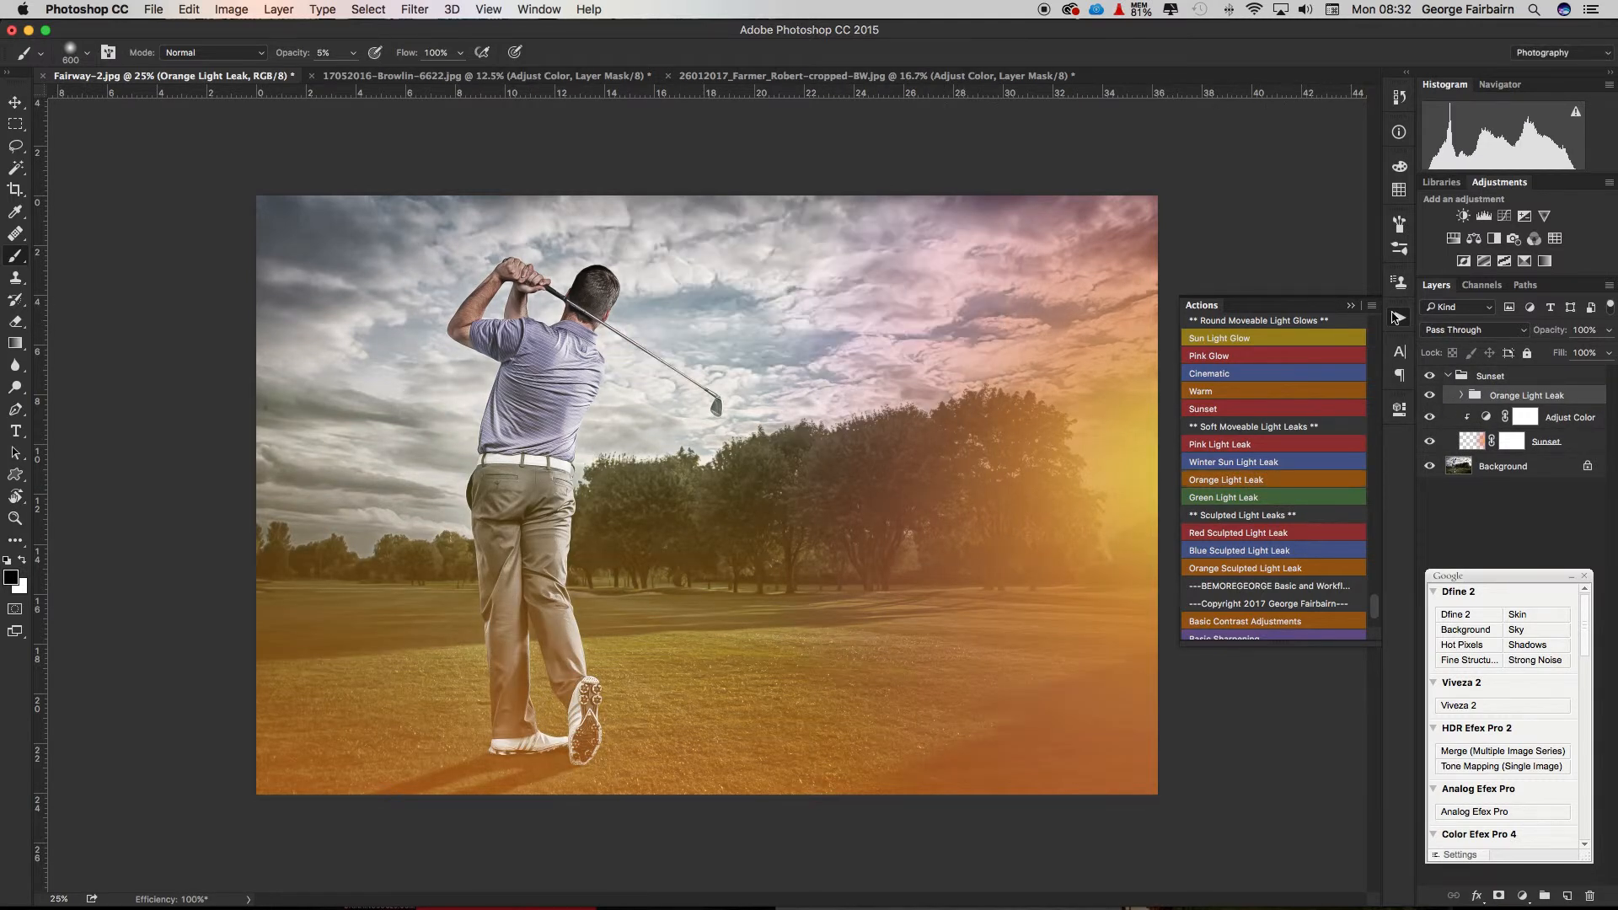
{"action": "left_click", "coordinate": [1398, 319]}
Transform the Orange Light Leak group, rotating it to about -128.5° and placing it over the photo's upper-right side.
{"action": "key", "text": "super+minus"}
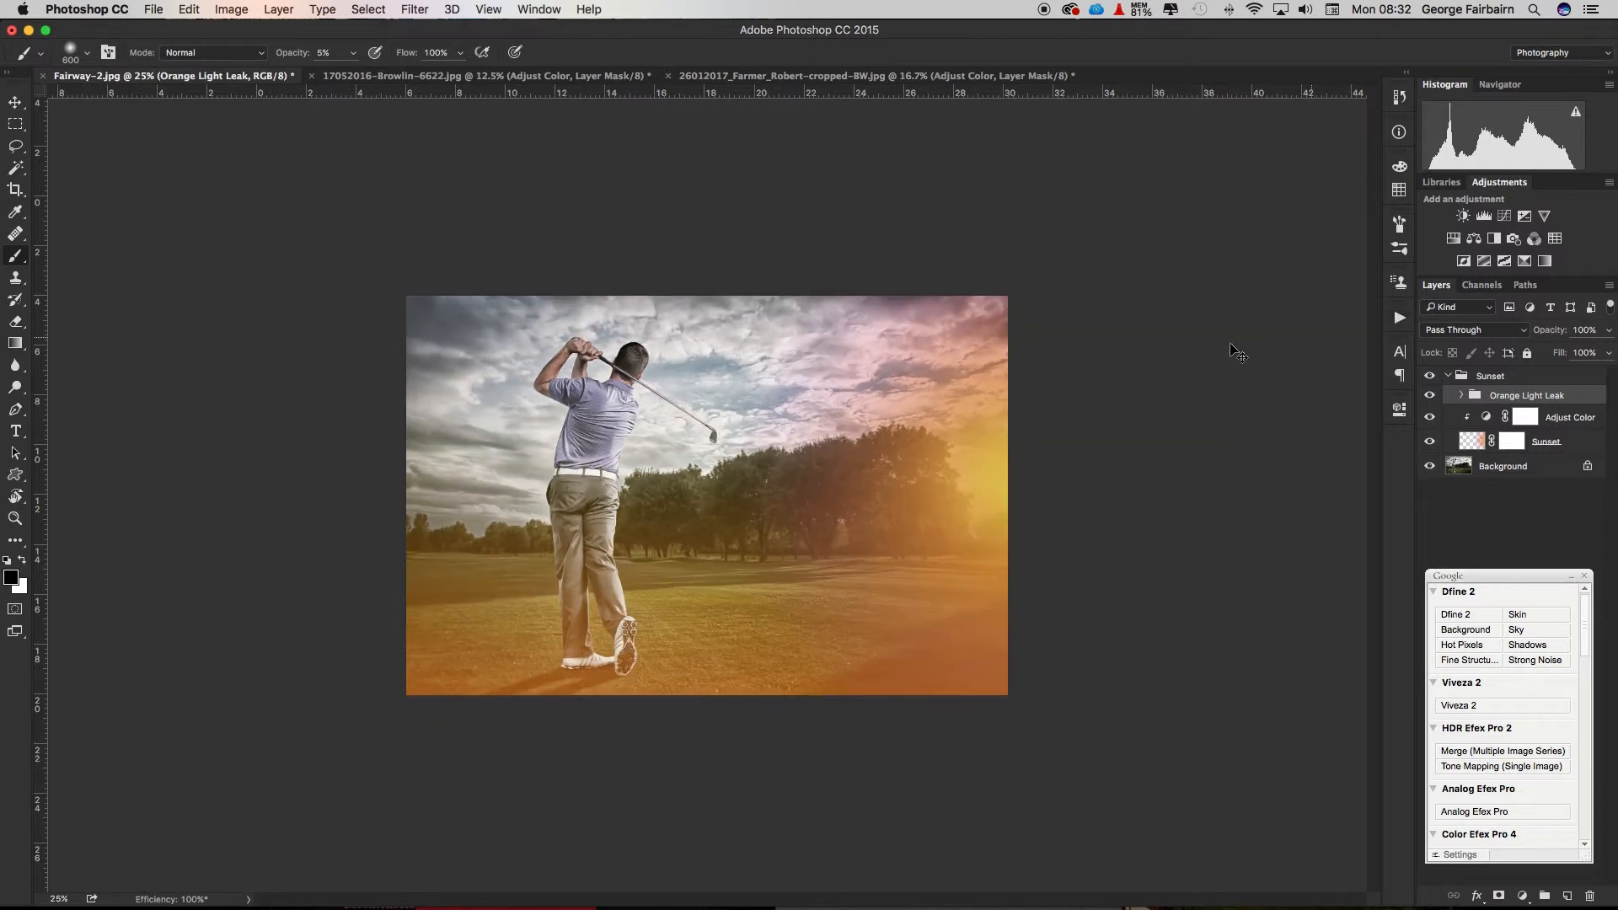
{"action": "key", "text": "super+t"}
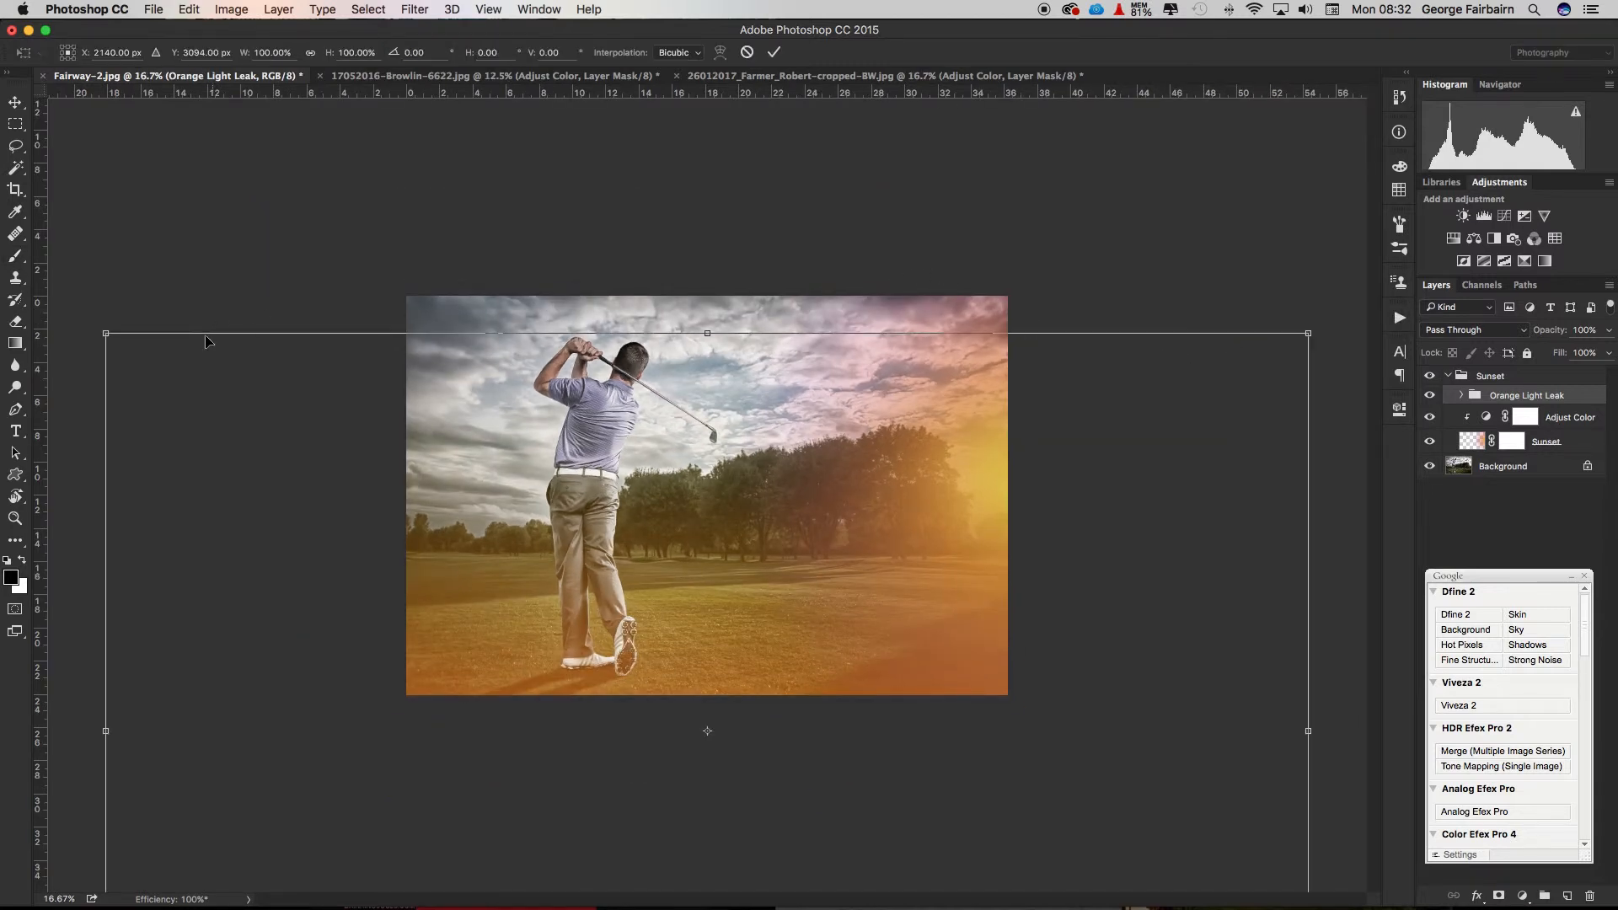
{"action": "left_click_drag", "start_coordinate": [957, 636], "coordinate": [1137, 318]}
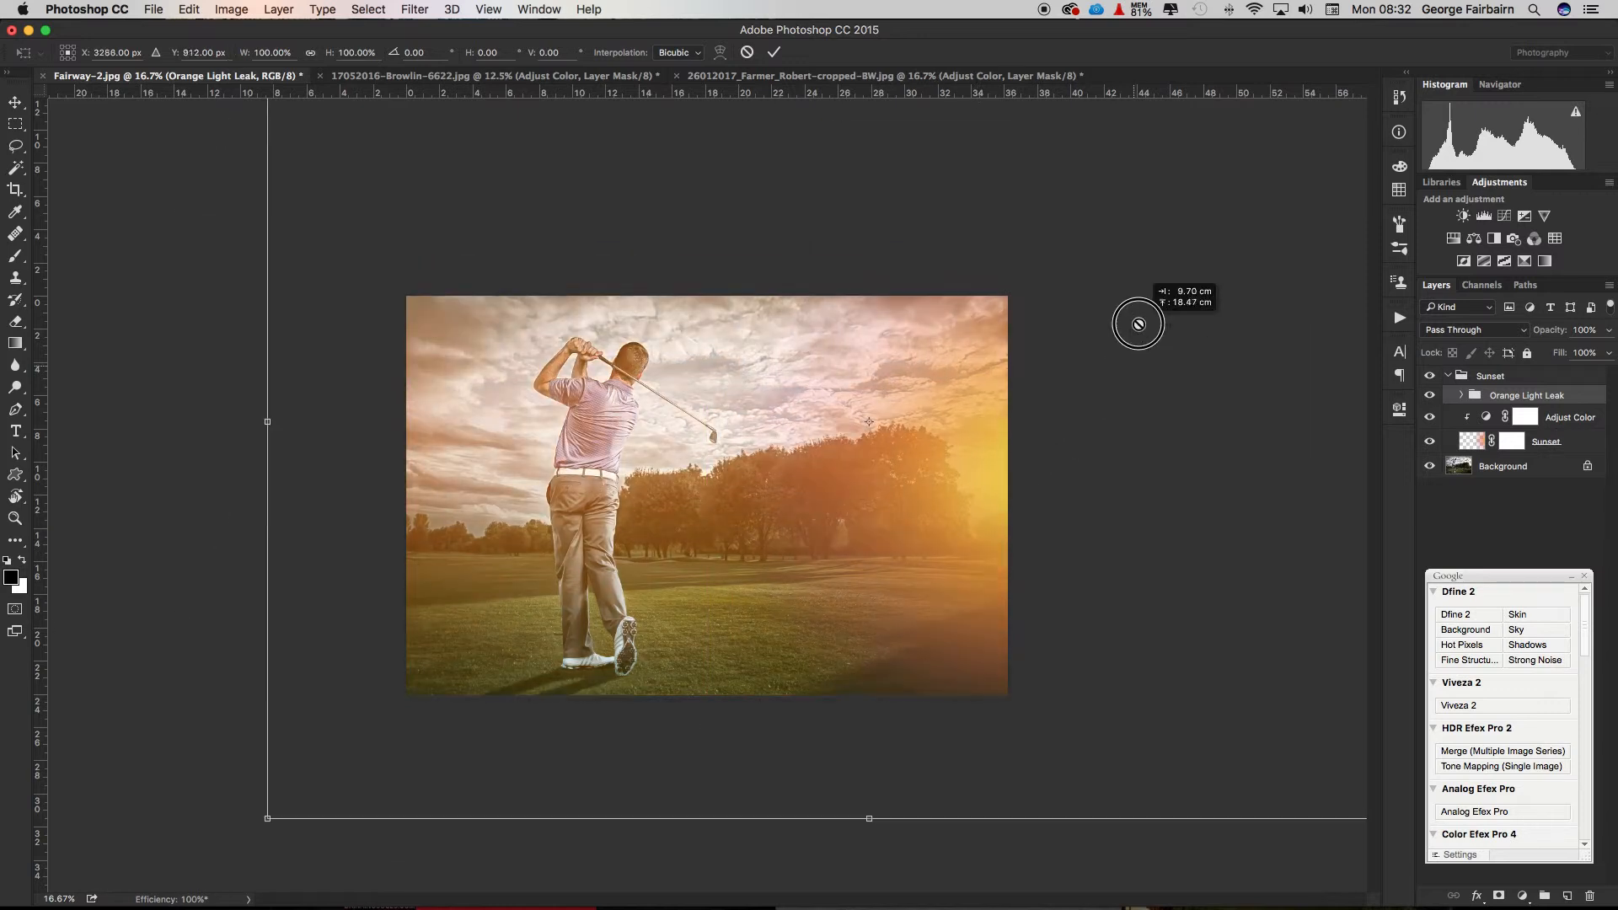
{"action": "left_click_drag", "start_coordinate": [180, 887], "coordinate": [746, 712]}
{"action": "left_click_drag", "start_coordinate": [303, 669], "coordinate": [939, 854]}
{"action": "left_click_drag", "start_coordinate": [949, 544], "coordinate": [930, 571]}
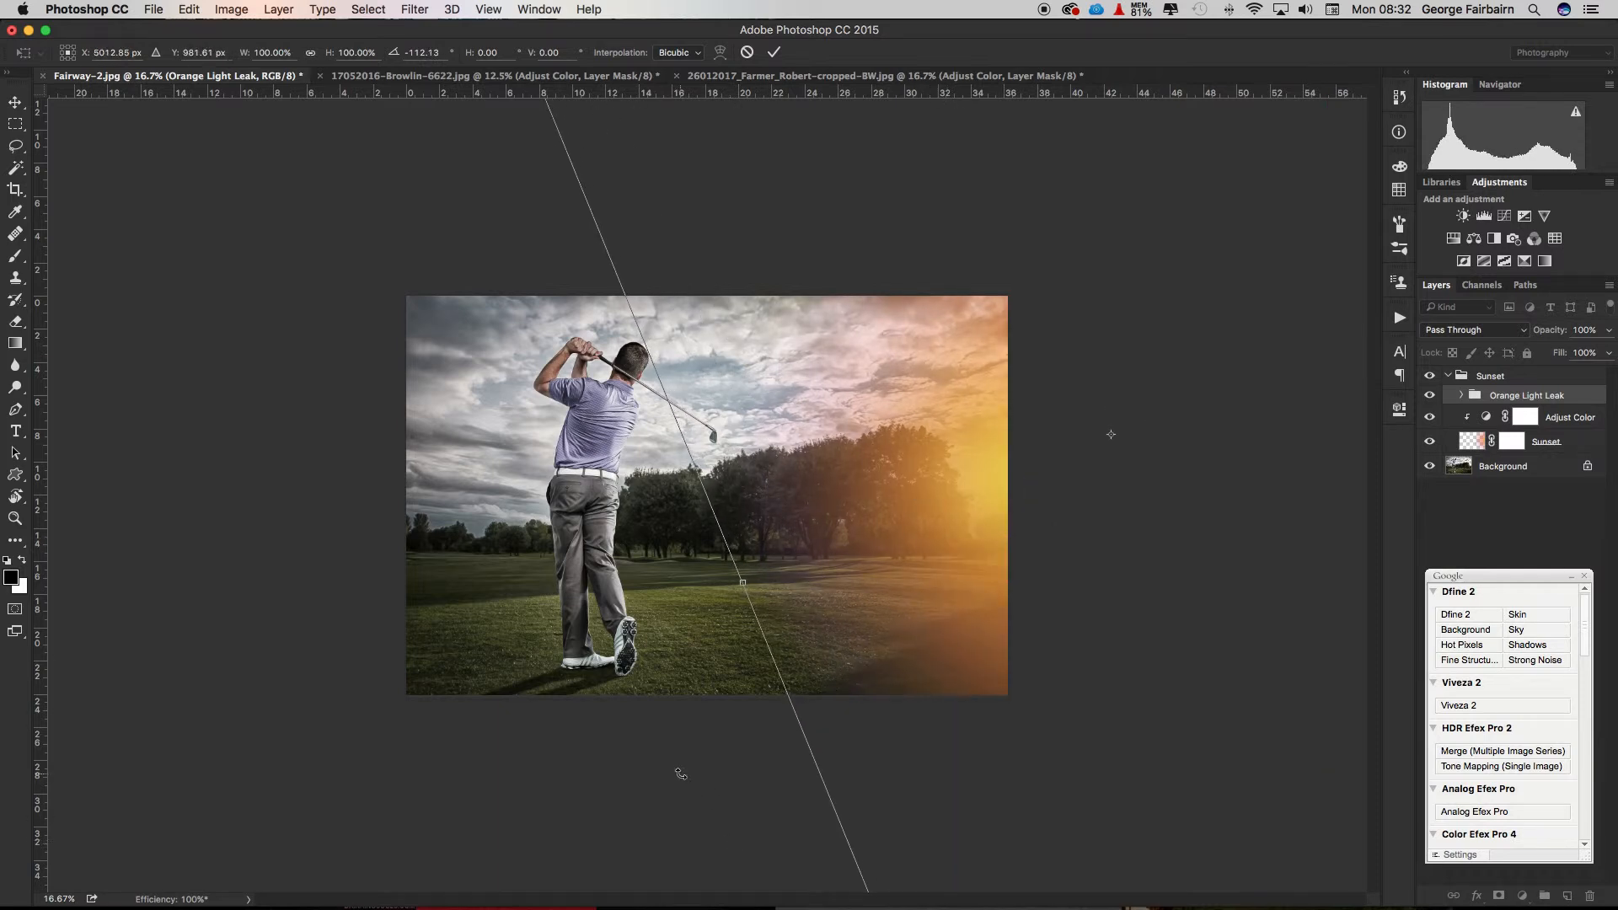
{"action": "key", "text": "super+minus"}
{"action": "left_click_drag", "start_coordinate": [546, 136], "coordinate": [443, 253]}
{"action": "left_click_drag", "start_coordinate": [823, 376], "coordinate": [826, 323]}
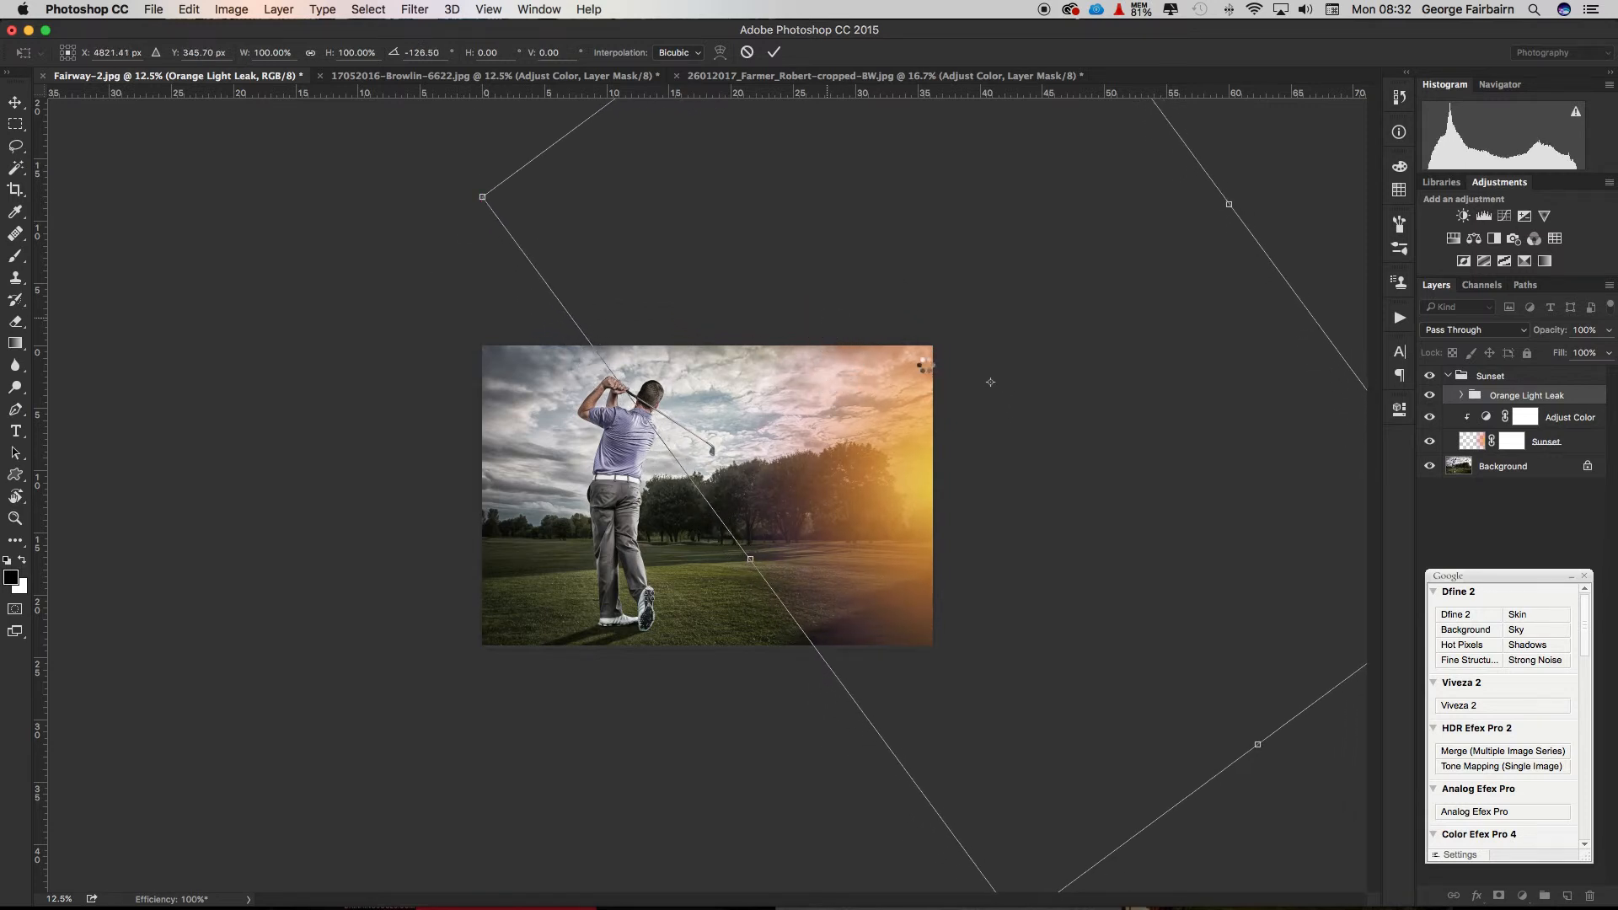
{"action": "key", "text": "Return"}
{"action": "key", "text": "b"}
{"action": "key", "text": "super+equal"}
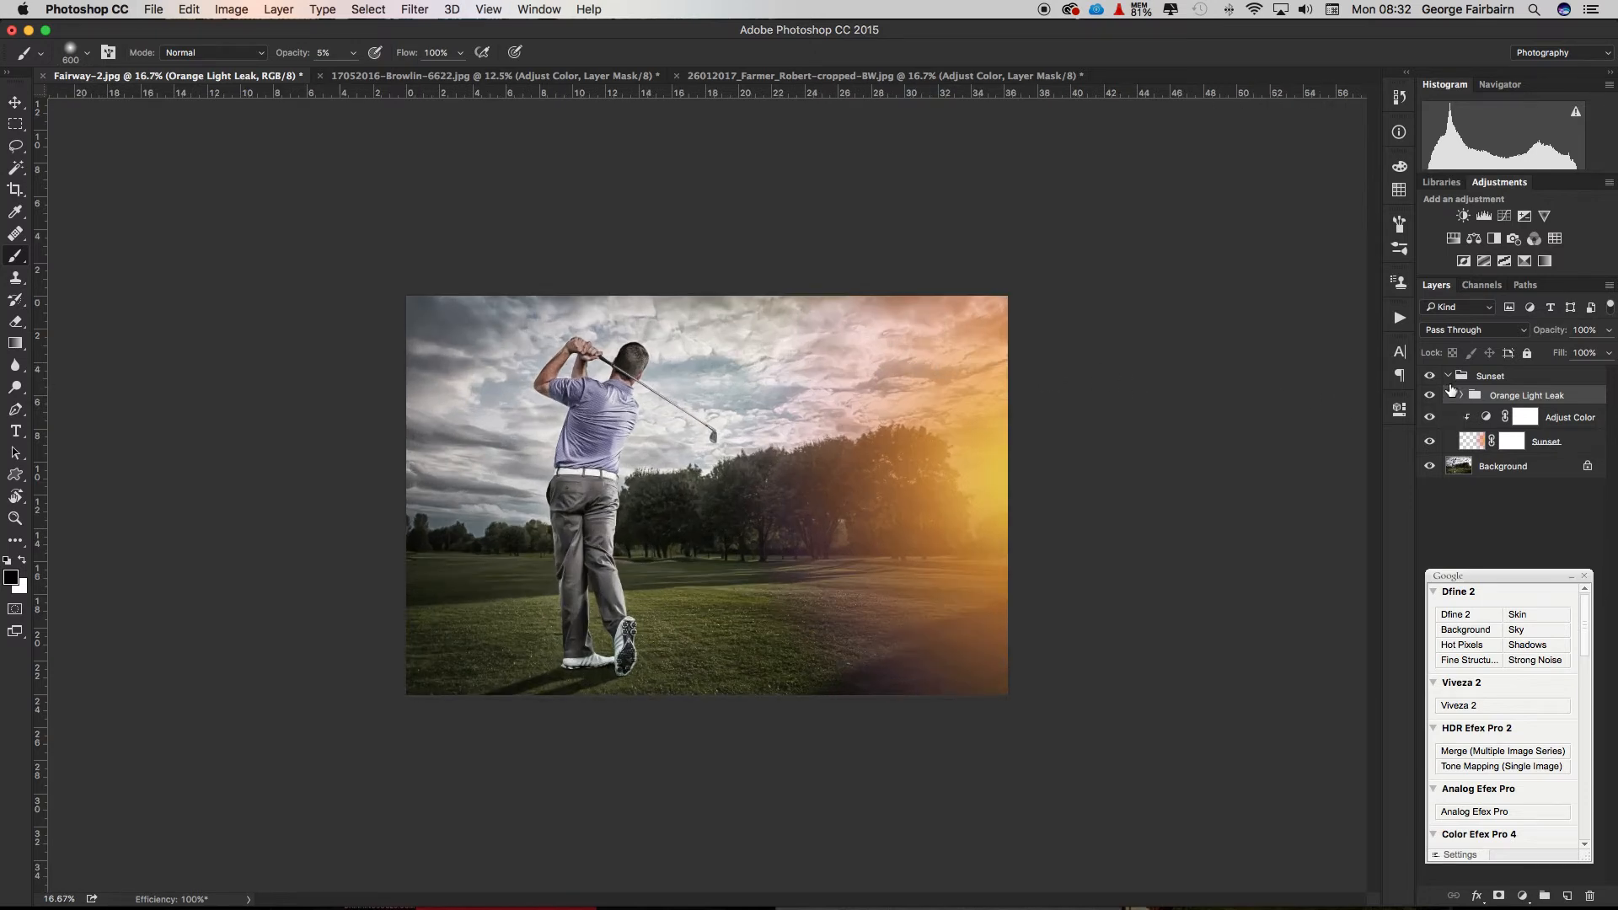
Move the Orange Light Leak group out of the Sunset group to the top of the layer stack and collapse Sunset.
{"action": "left_click_drag", "start_coordinate": [1493, 394], "coordinate": [1496, 371]}
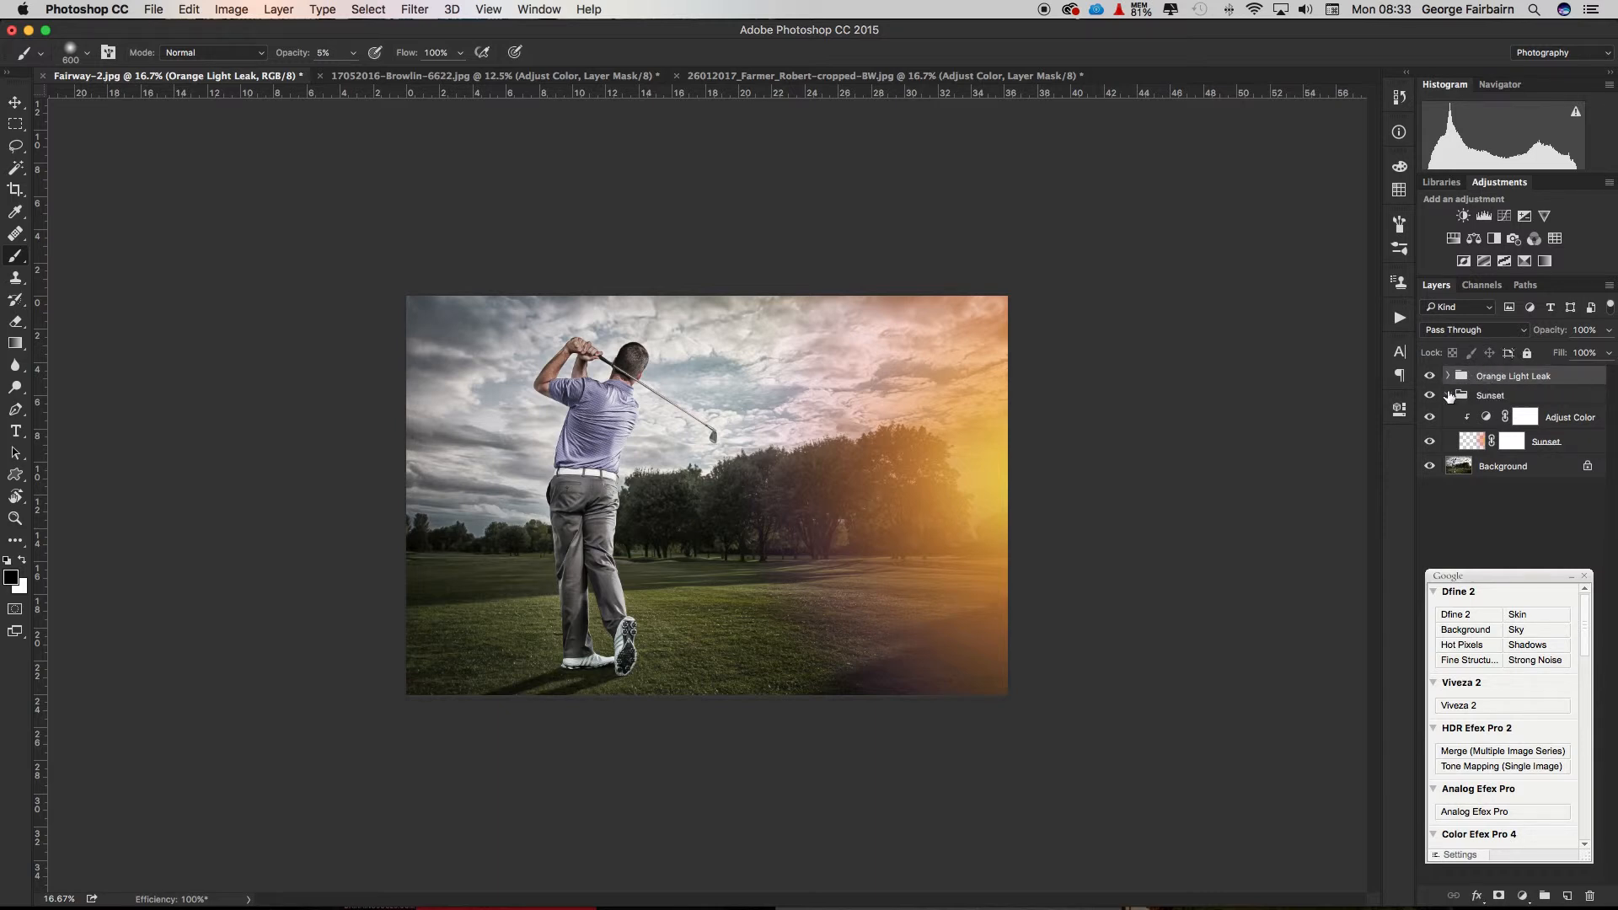
{"action": "left_click", "coordinate": [1448, 395]}
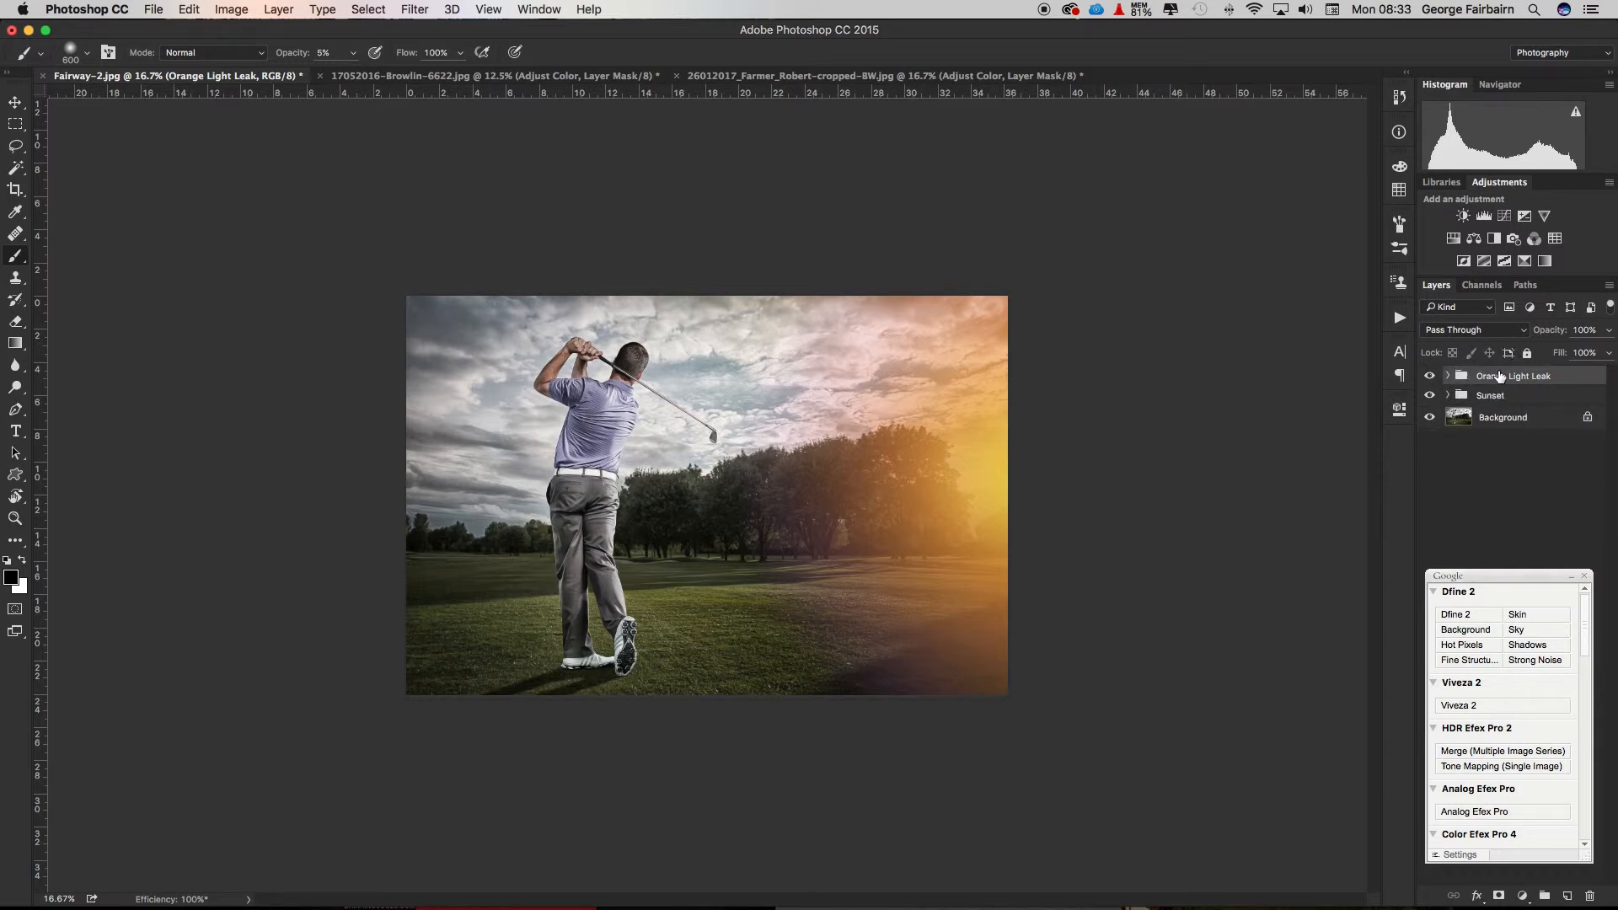
Stamp all visible layers into a new top layer and apply the Average blur filter to it.
{"action": "key", "text": "super+alt+shift+e"}
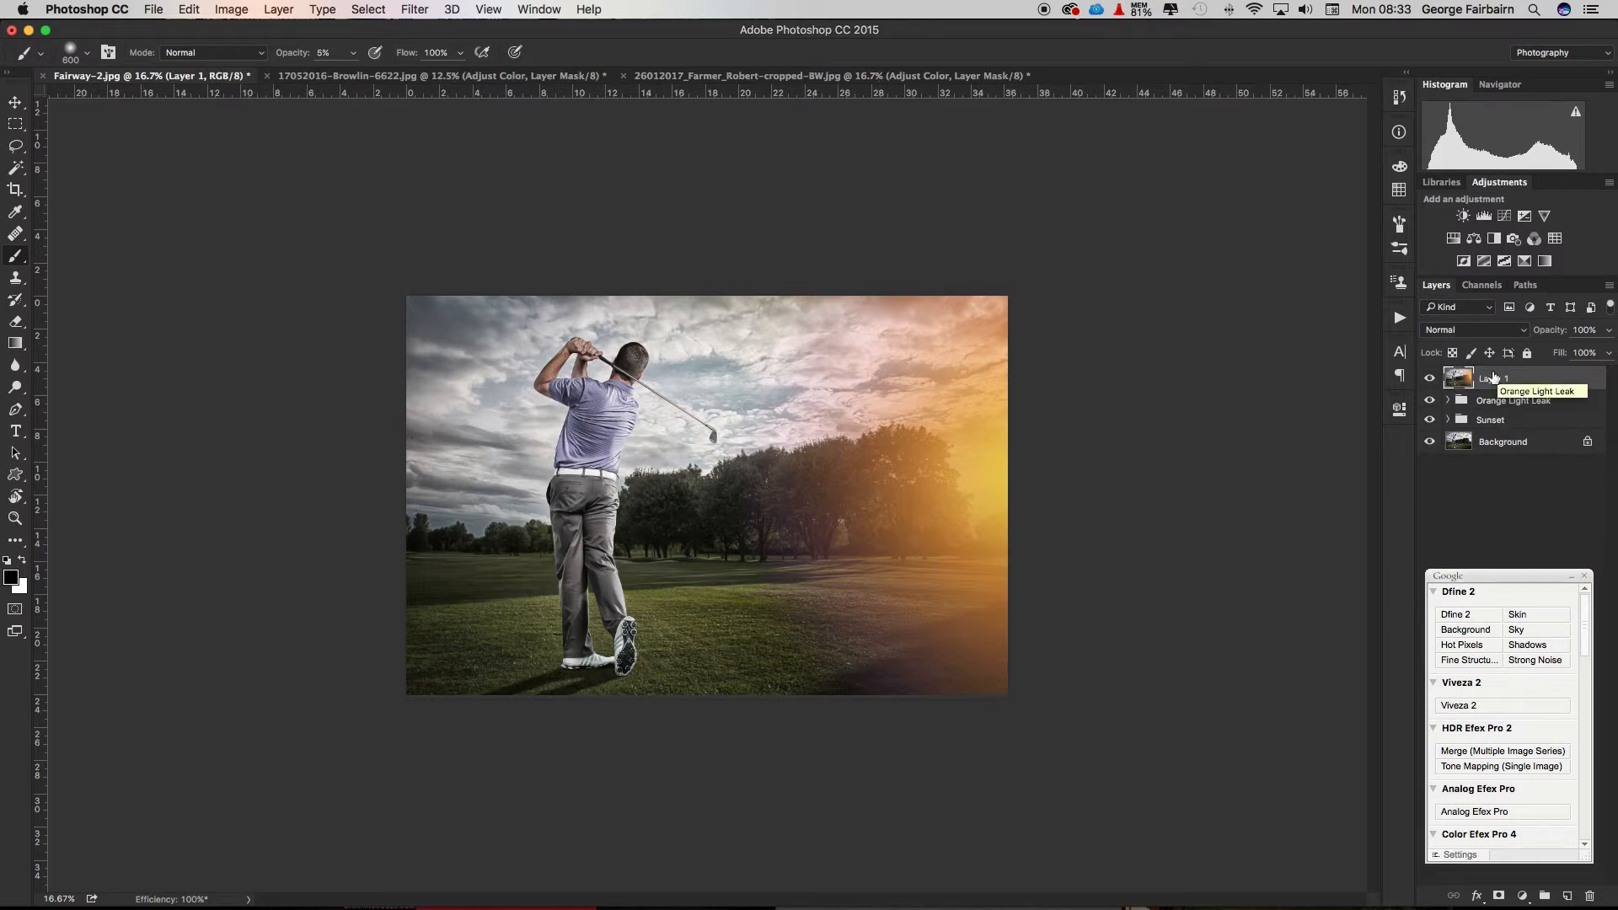
{"action": "left_click", "coordinate": [415, 11]}
{"action": "mouse_move", "coordinate": [582, 210]}
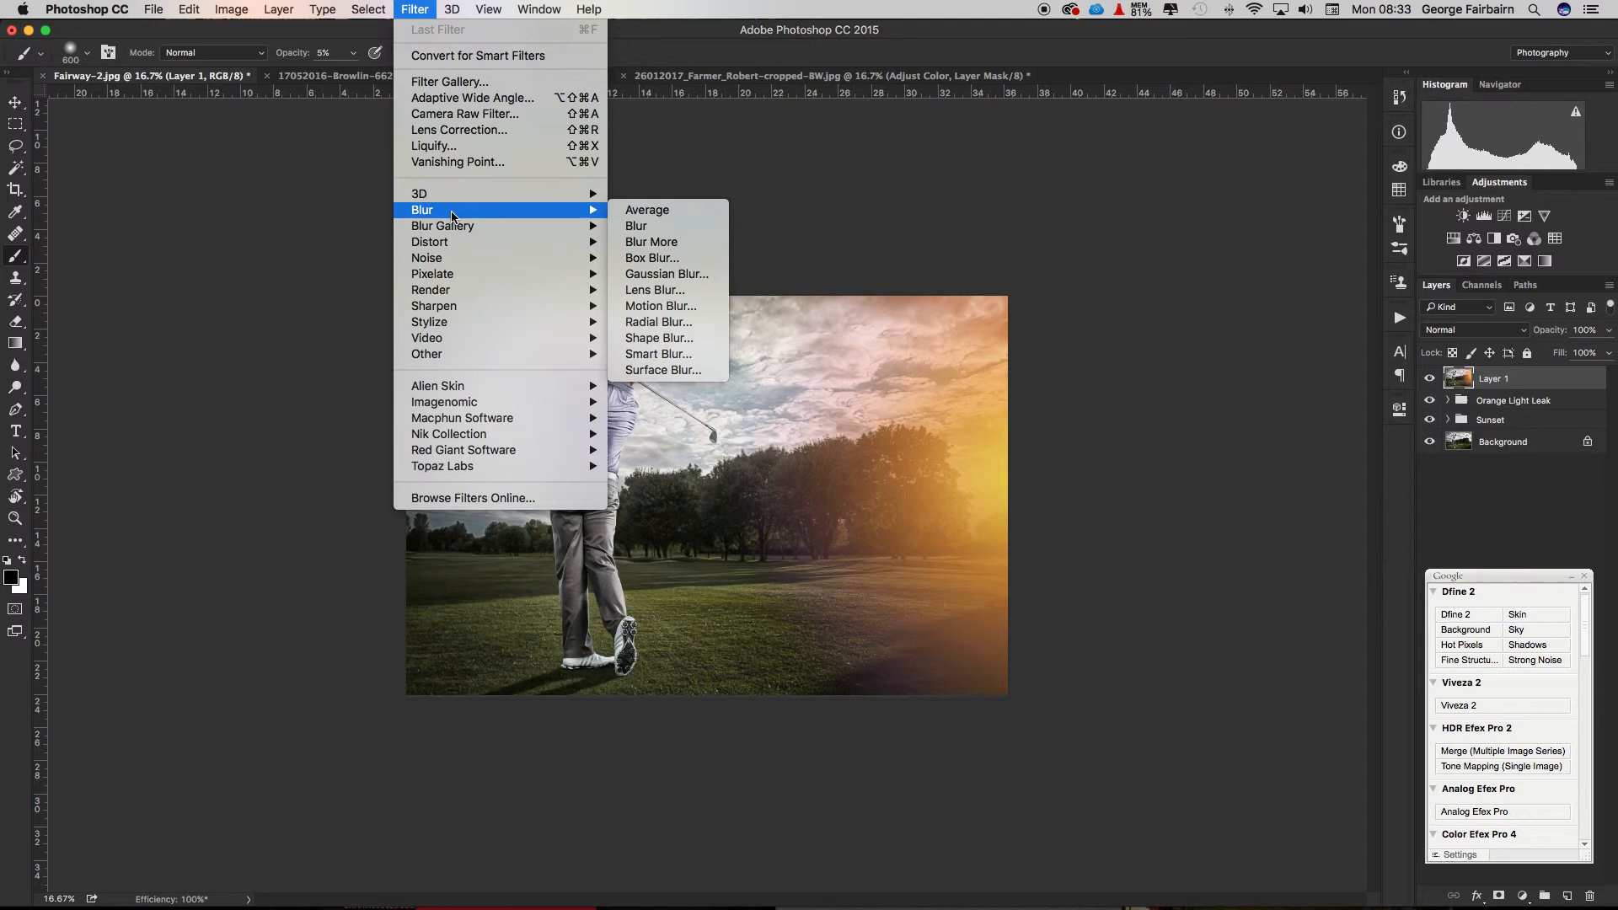
{"action": "left_click", "coordinate": [651, 210]}
Set the averaged layer's blend mode to Color, try 10% opacity and settle on 20%.
{"action": "left_click", "coordinate": [1465, 330]}
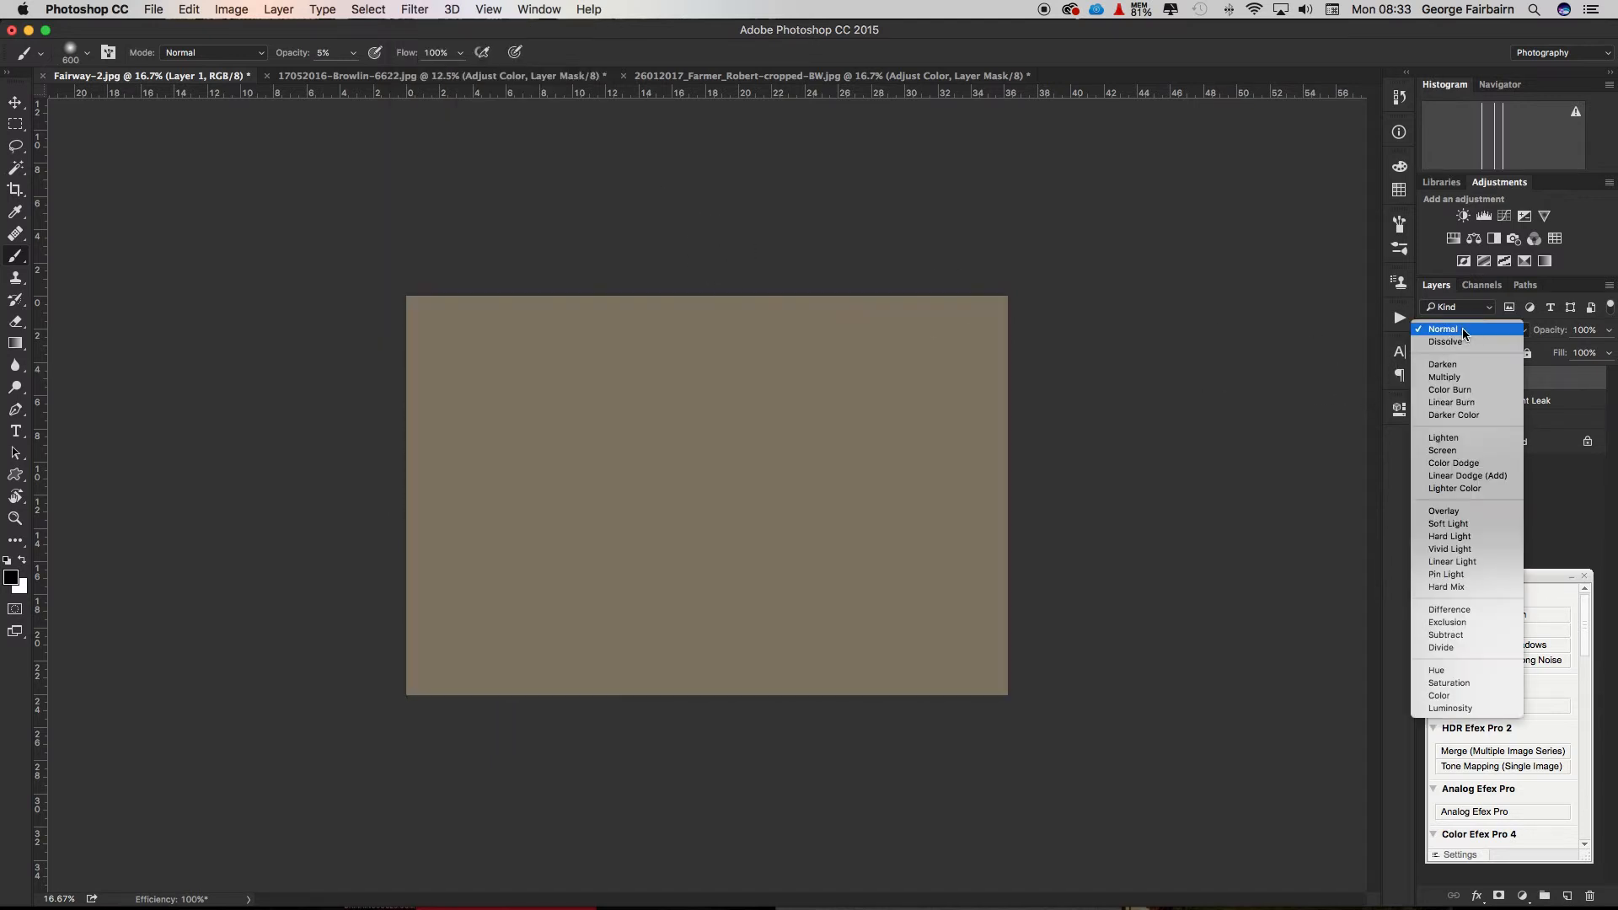
{"action": "left_click", "coordinate": [1457, 696]}
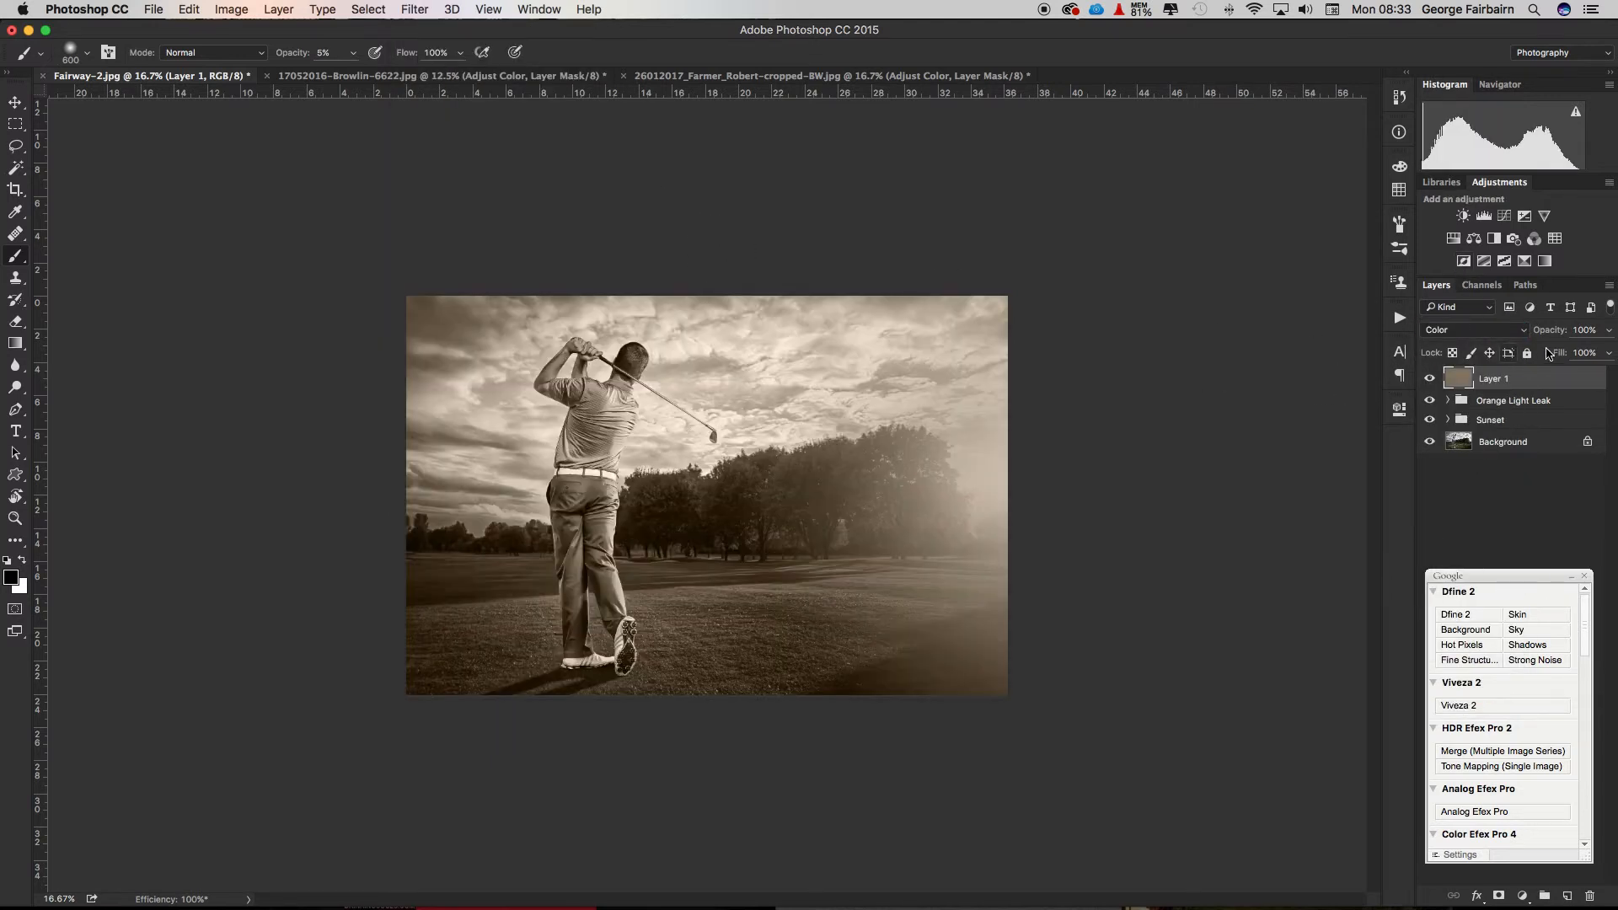
{"action": "left_click", "coordinate": [1585, 329]}
{"action": "type", "text": "10"}
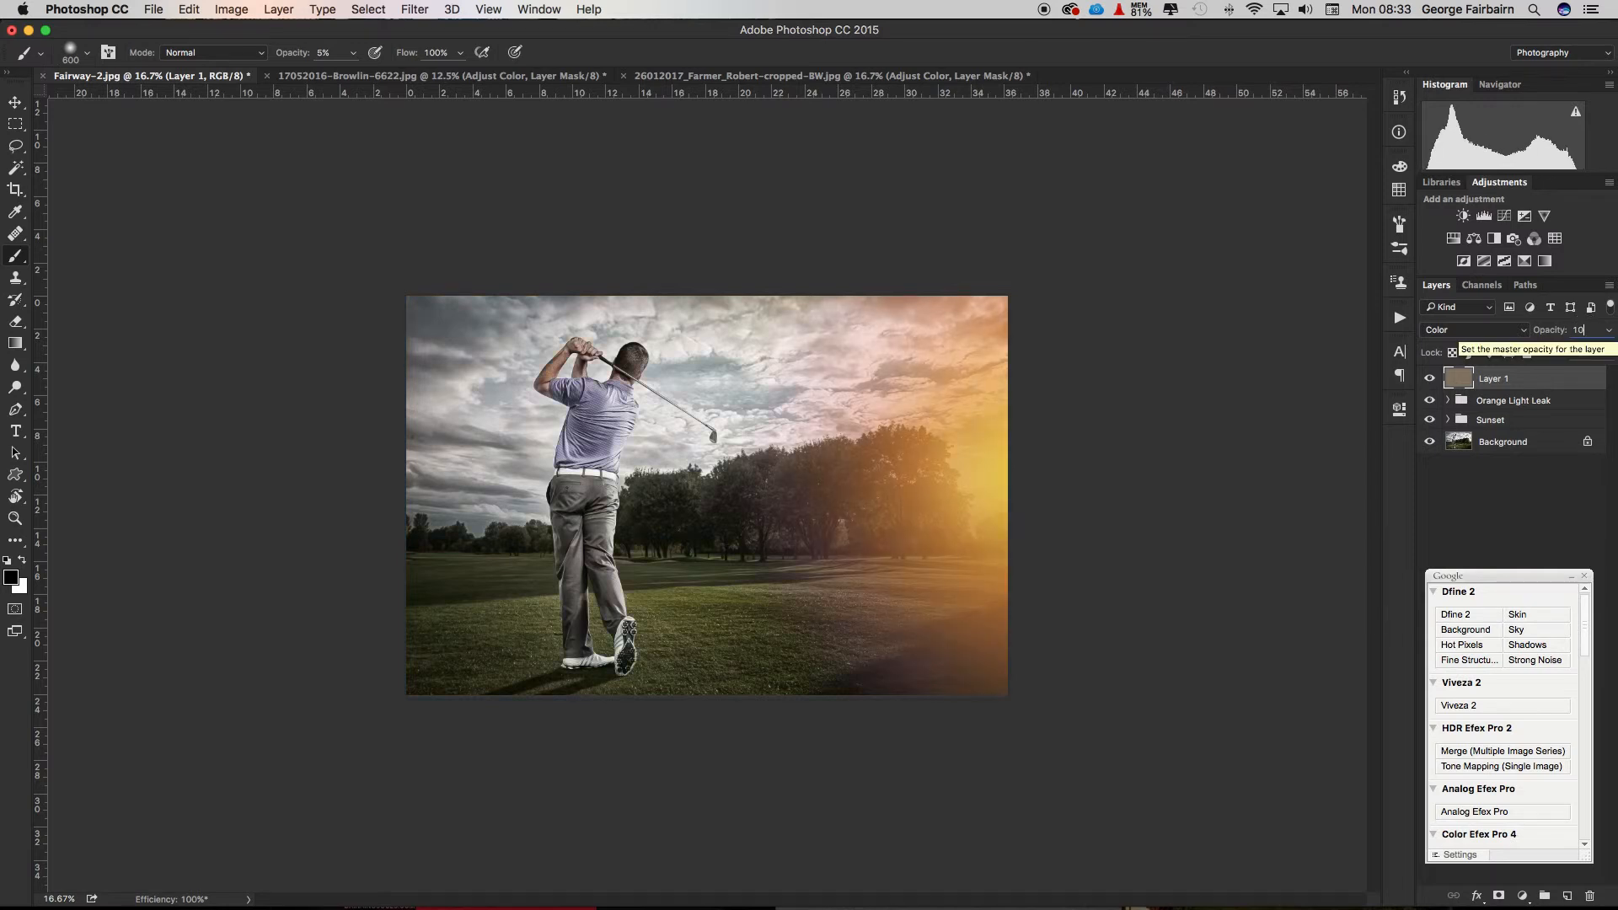
{"action": "double_click", "coordinate": [1580, 330]}
{"action": "type", "text": "20"}
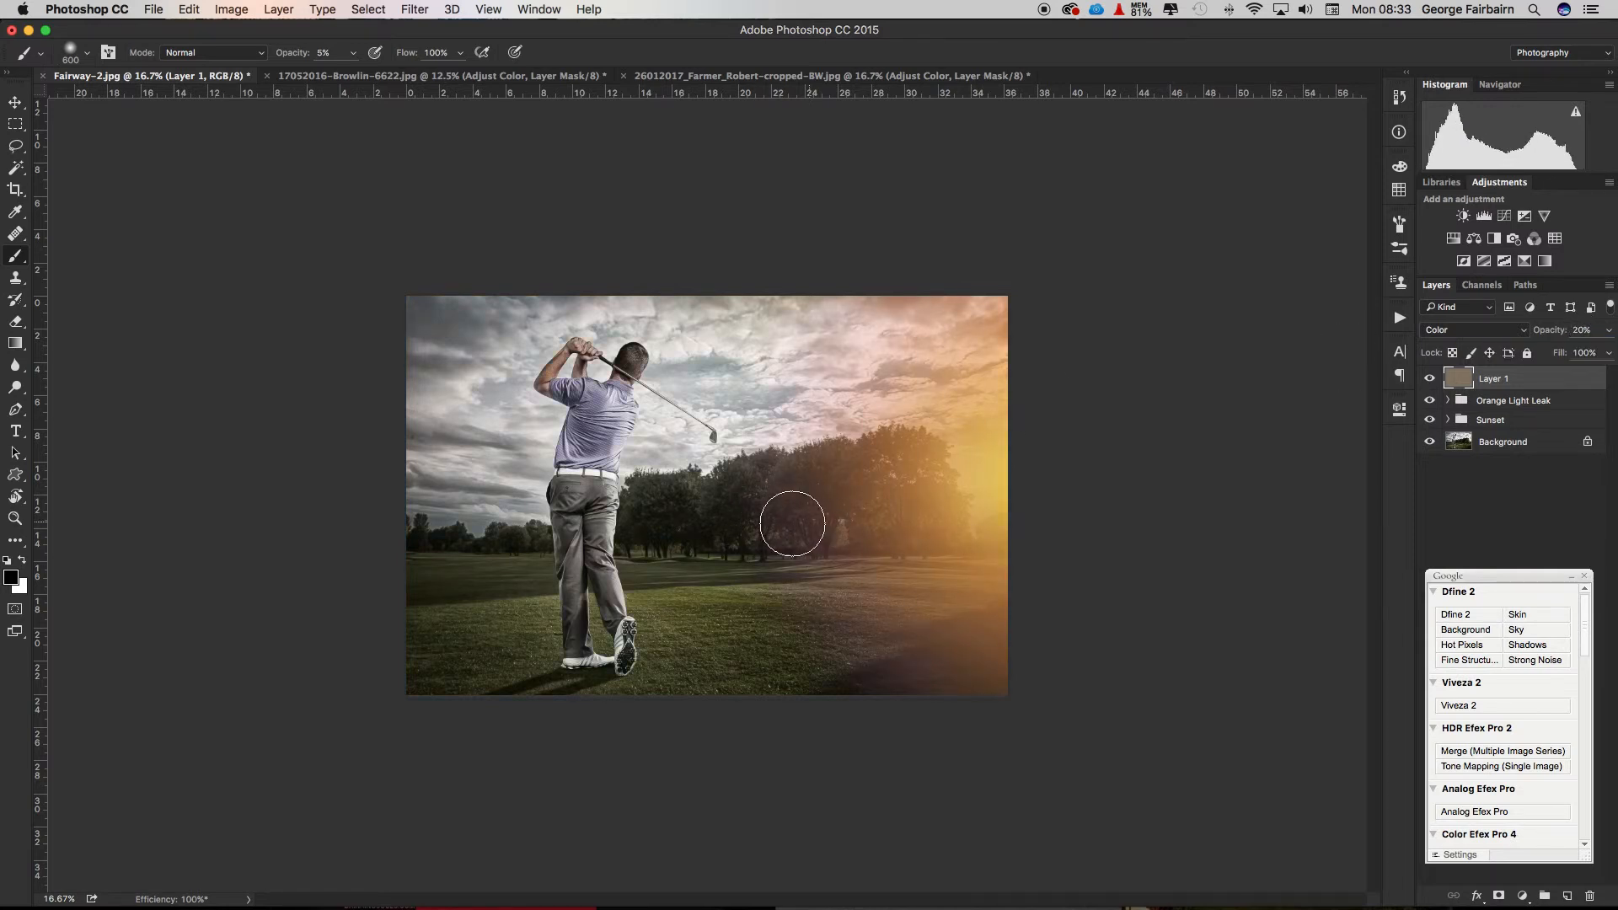